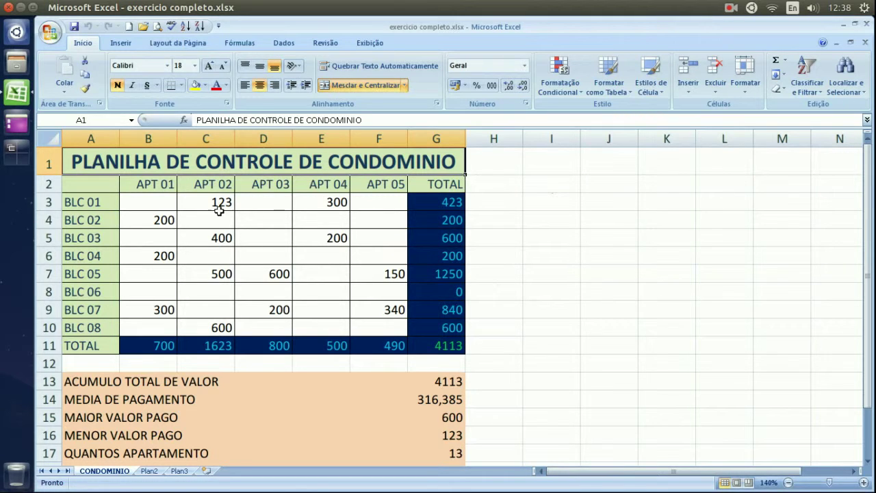
- Select cells B3:G11, covering the payment values plus the totals row and column
left_click_drag(162, 201, 423, 341)
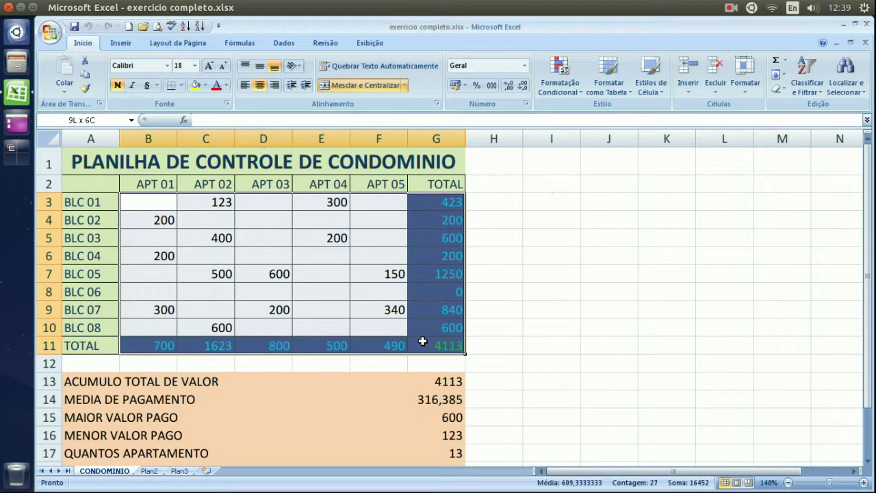
- Apply the Moeda currency format to B3:G11, so values read like R$ 123,00
mouse_move(422, 341)
left_mouse_down()
mouse_move(317, 294)
mouse_move(419, 345)
left_mouse_up()
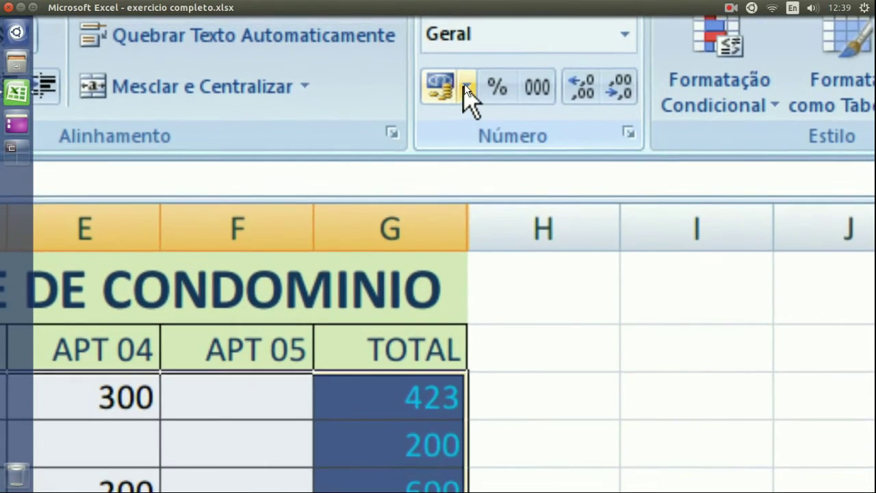
left_click(464, 84)
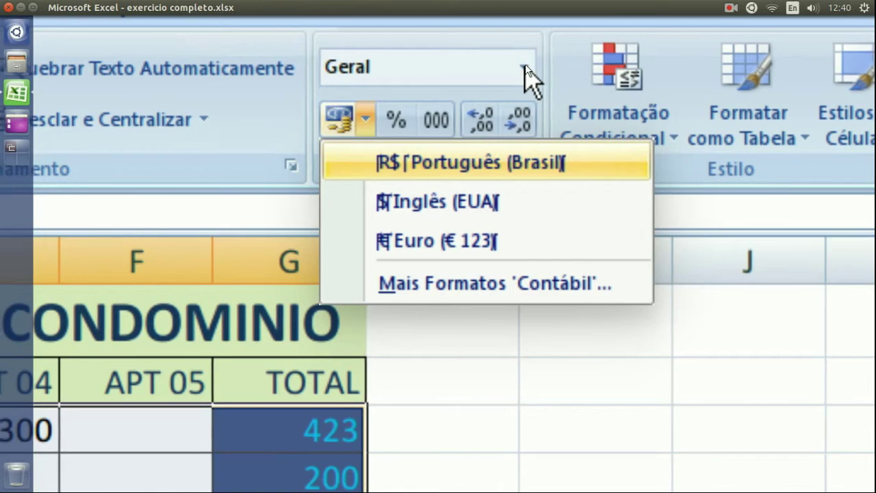
left_click(524, 68)
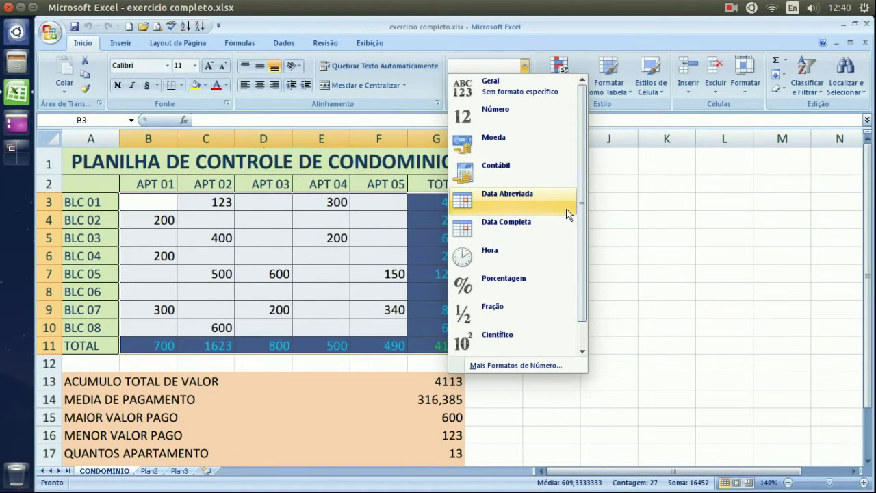
left_click(529, 139)
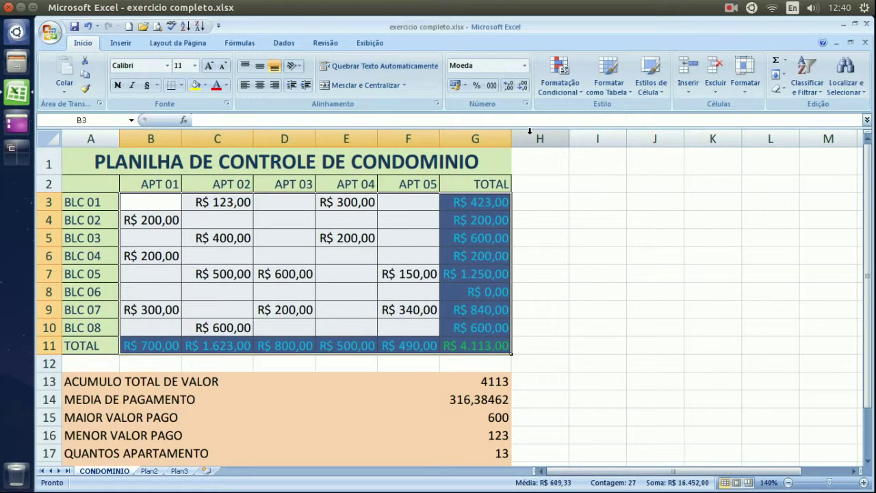
left_click(495, 218)
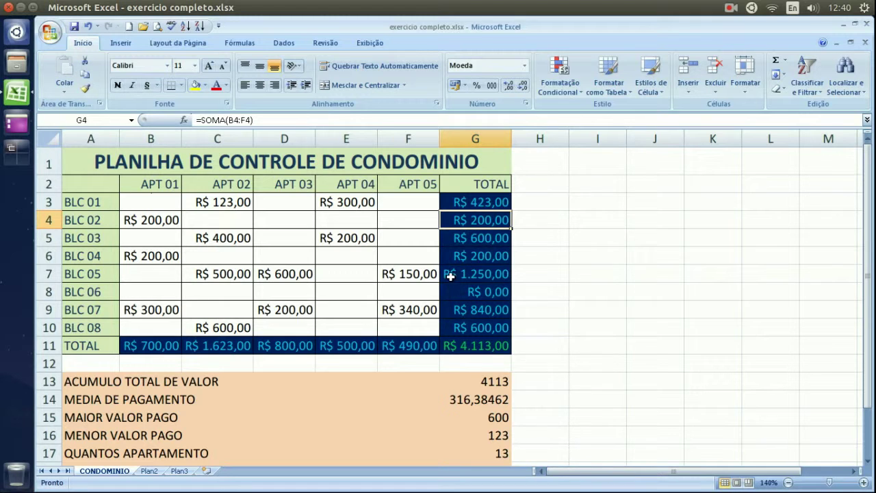
left_click(479, 292)
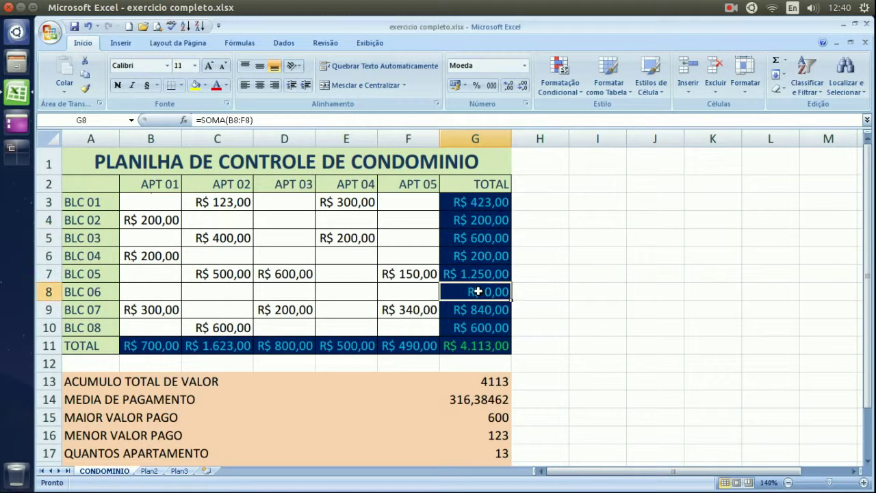
left_click(473, 276)
left_click(483, 256)
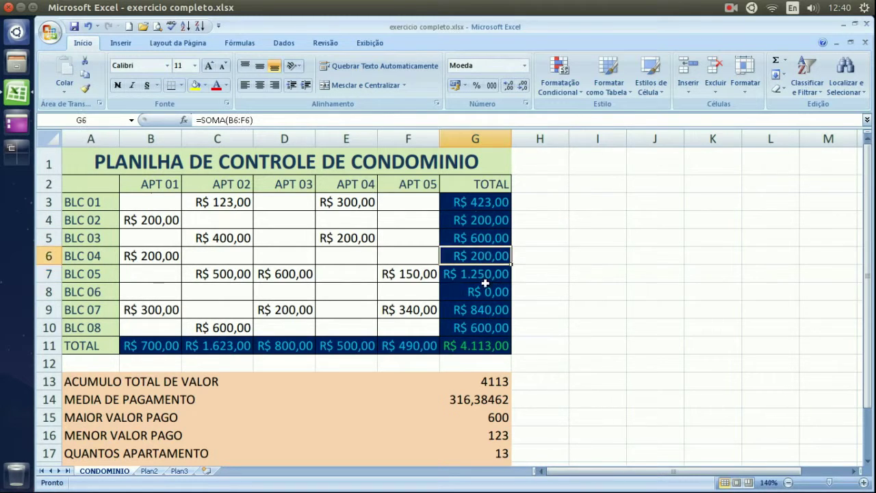
left_click(482, 276)
left_click(481, 294)
left_click(481, 310)
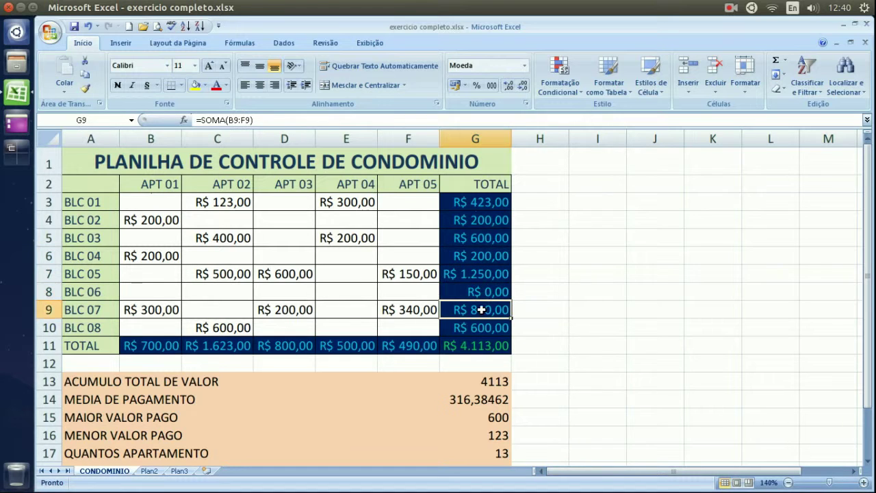
left_click(485, 279)
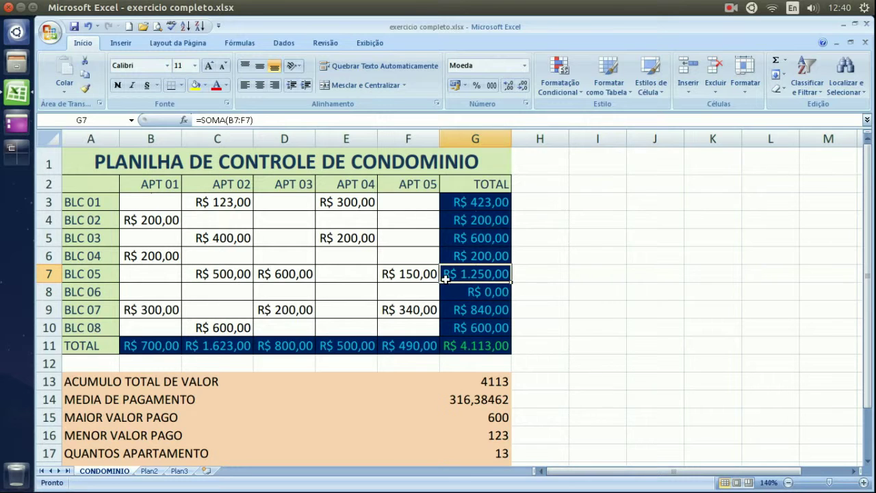
left_click(484, 293)
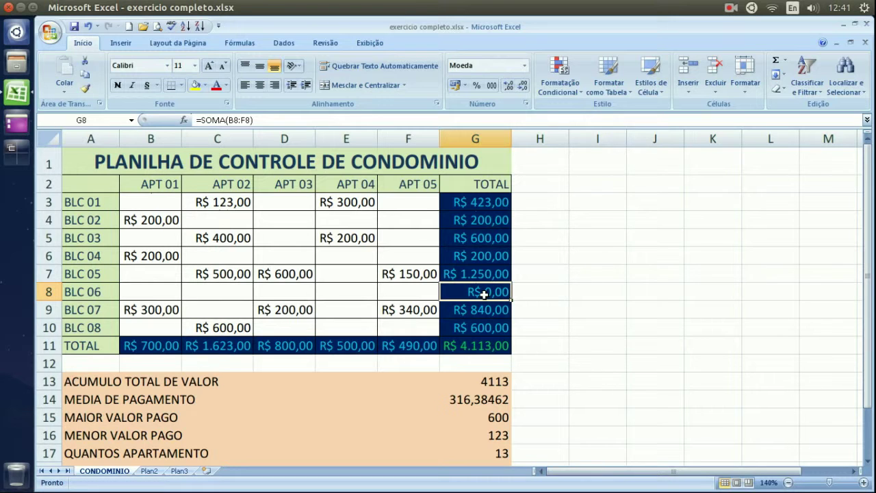
left_click(149, 202)
mouse_move(150, 202)
left_mouse_down()
mouse_move(481, 255)
mouse_move(485, 349)
left_mouse_up()
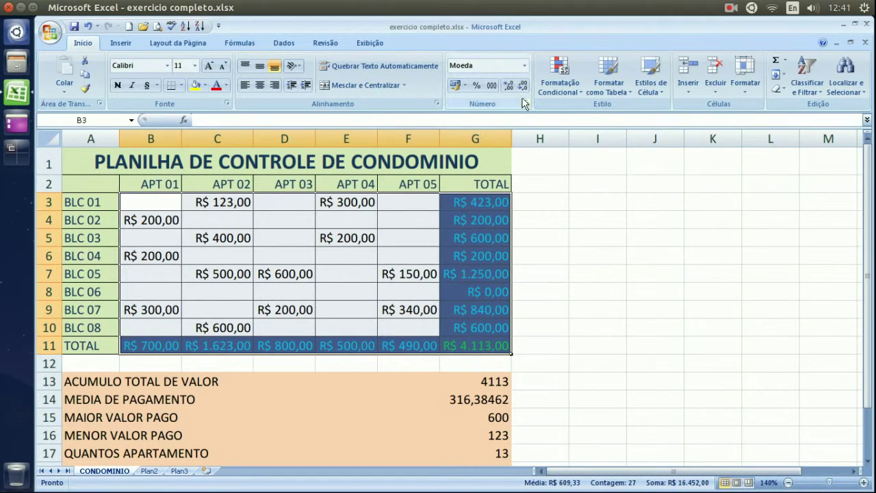
- Switch B3:G11 to Contábil format and check the G6 and G8 totals, where zero shows R$ -
left_click(524, 69)
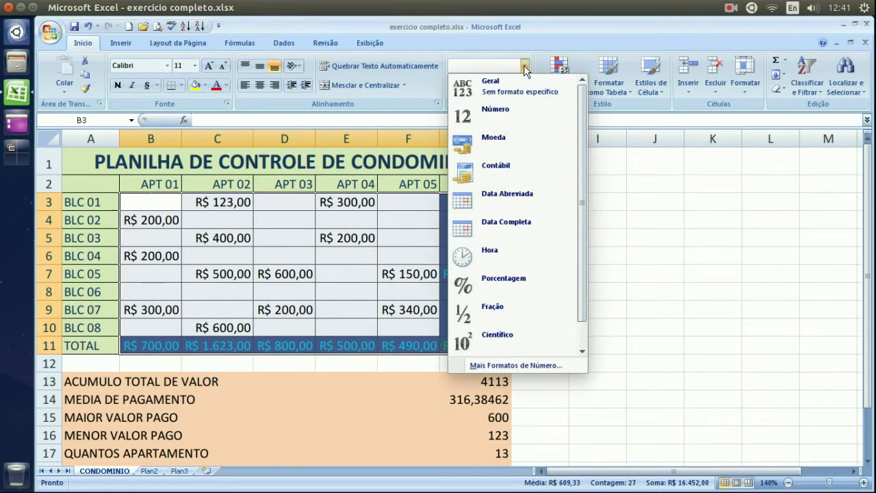
left_click(518, 166)
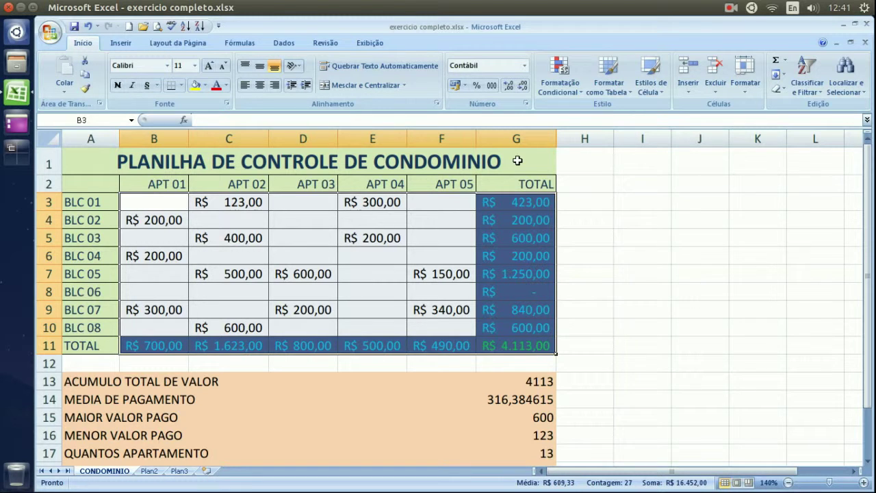
left_click(422, 255)
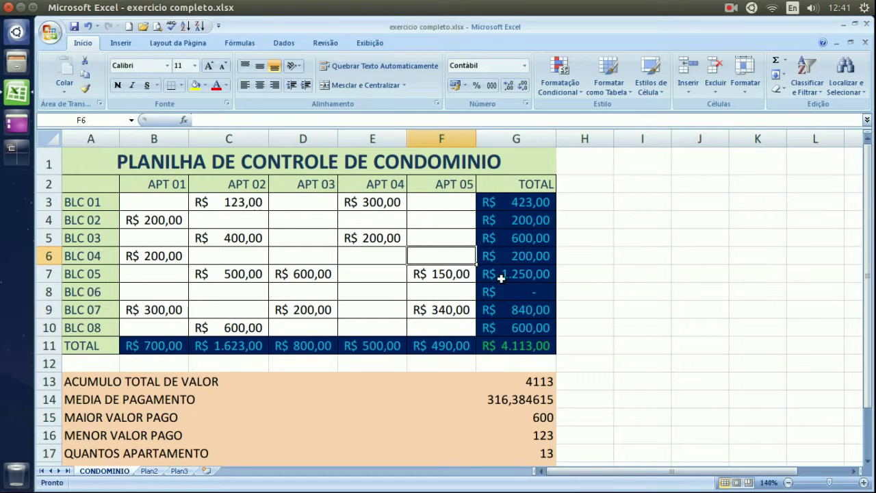
left_click(528, 260)
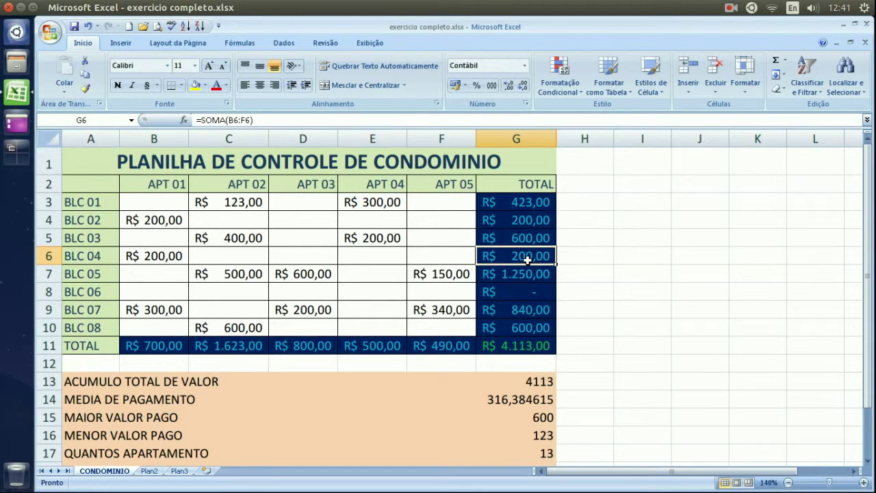
left_click(532, 293)
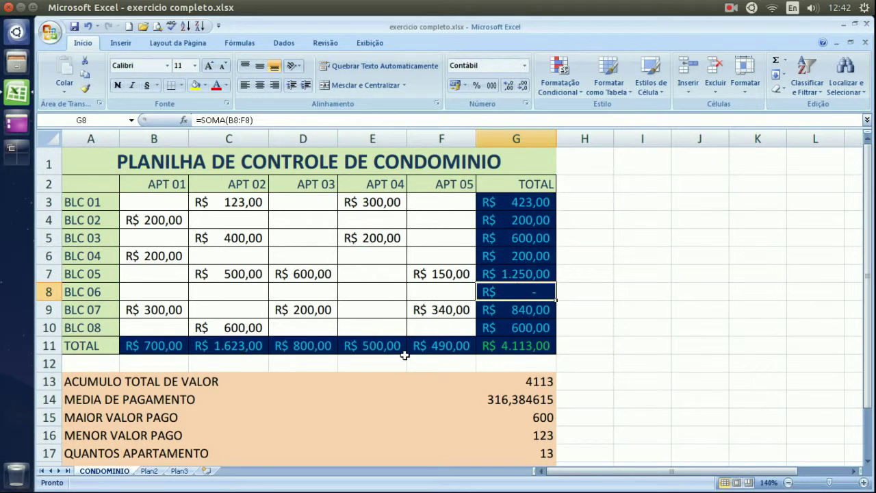
- Apply Contábil format to the summary cells G13:G16, then select the count results G17:G18
scroll(470, 328, "down", 1)
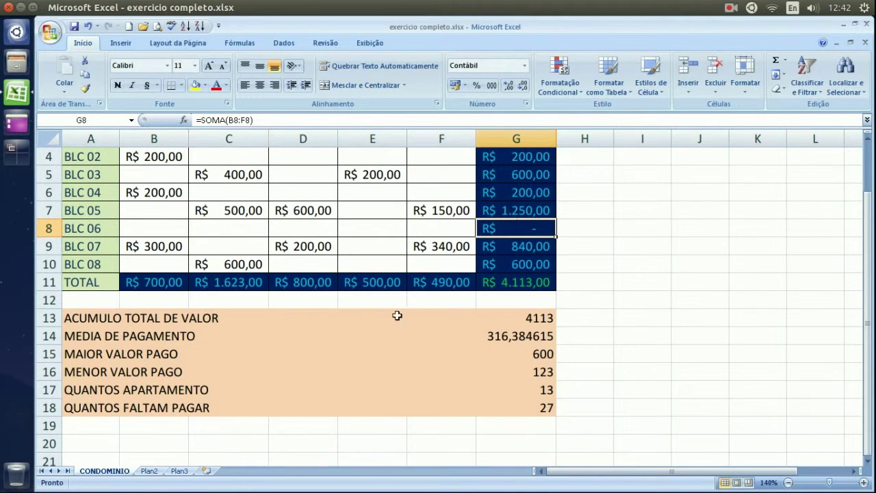
left_click(519, 319)
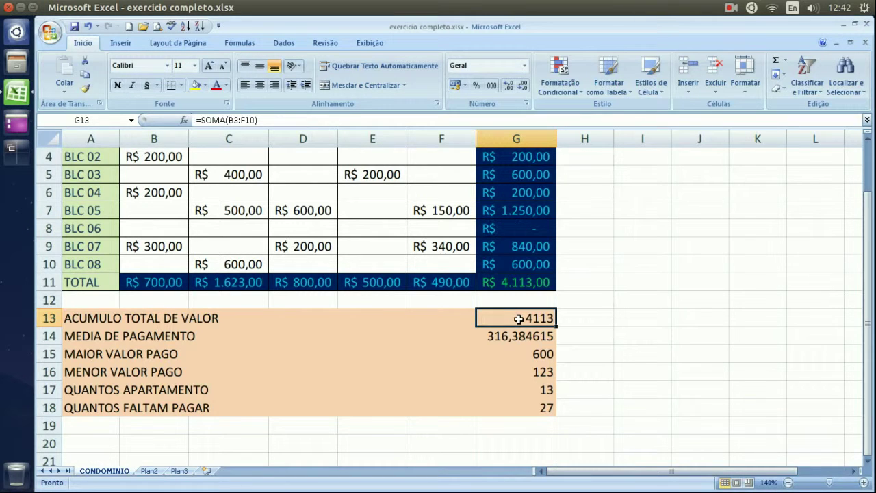
left_click_drag(519, 319, 525, 369)
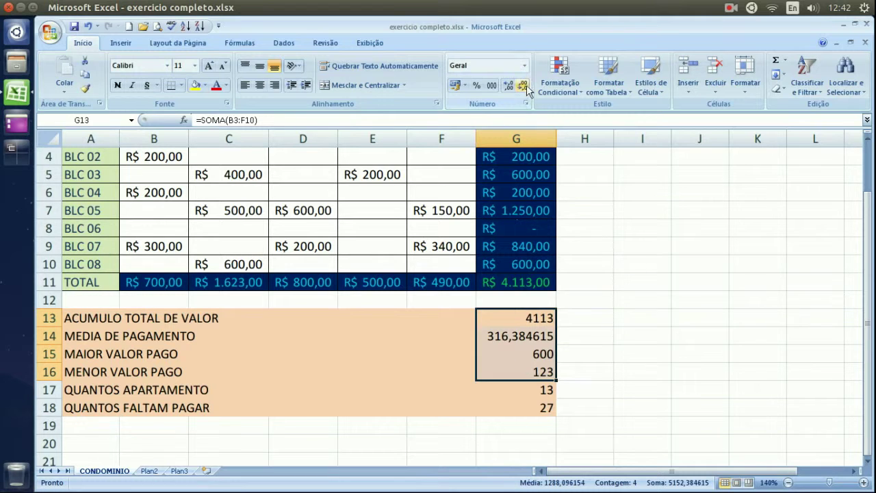
left_click(524, 66)
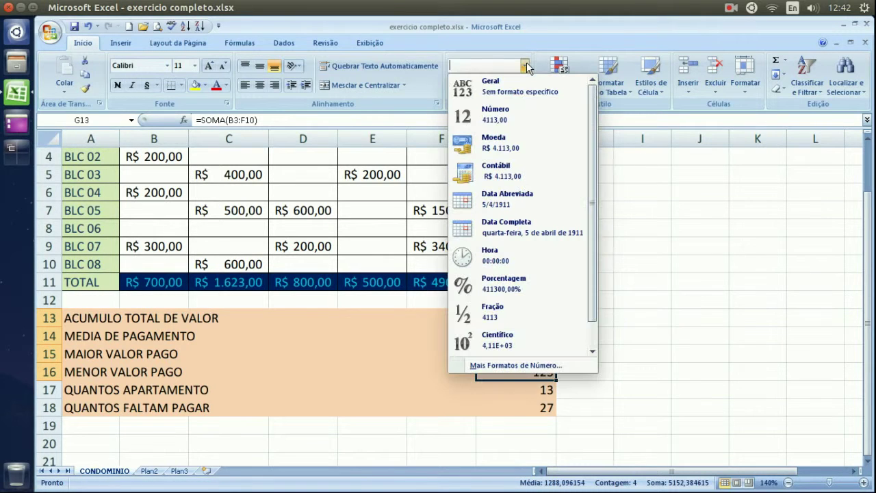
left_click(531, 179)
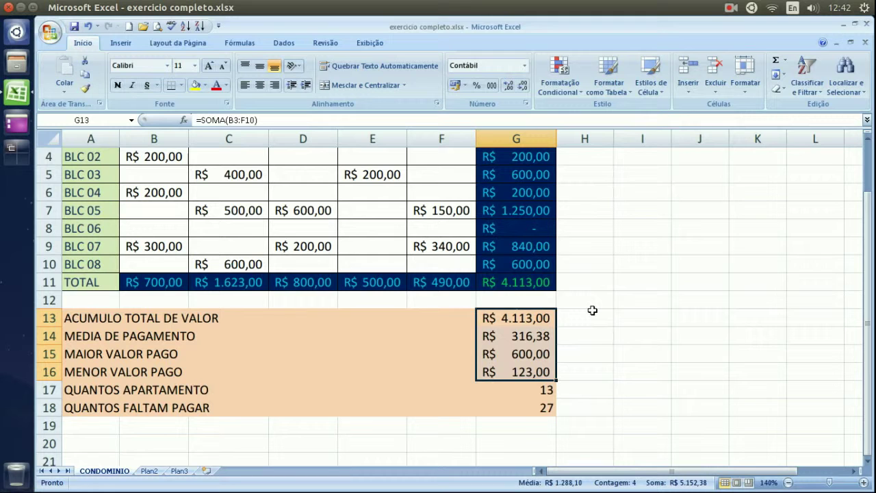
left_click(507, 391)
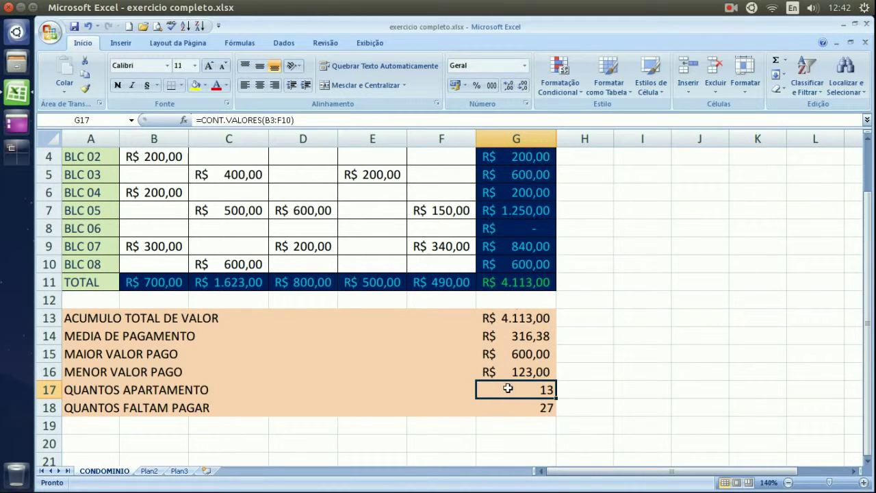
left_click_drag(507, 389, 508, 399)
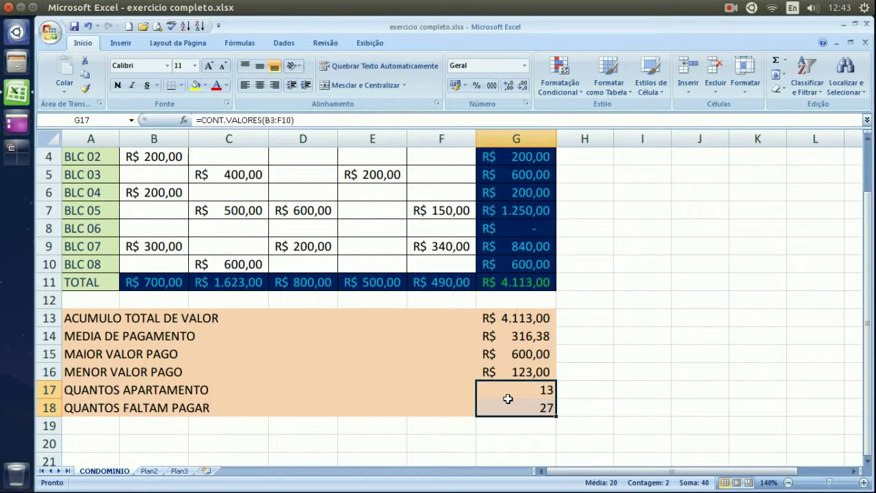
left_click(662, 227)
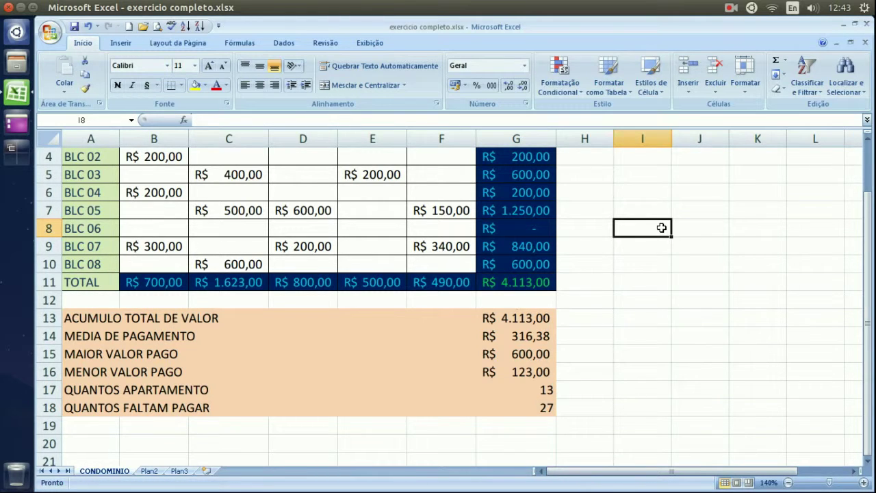
type("15")
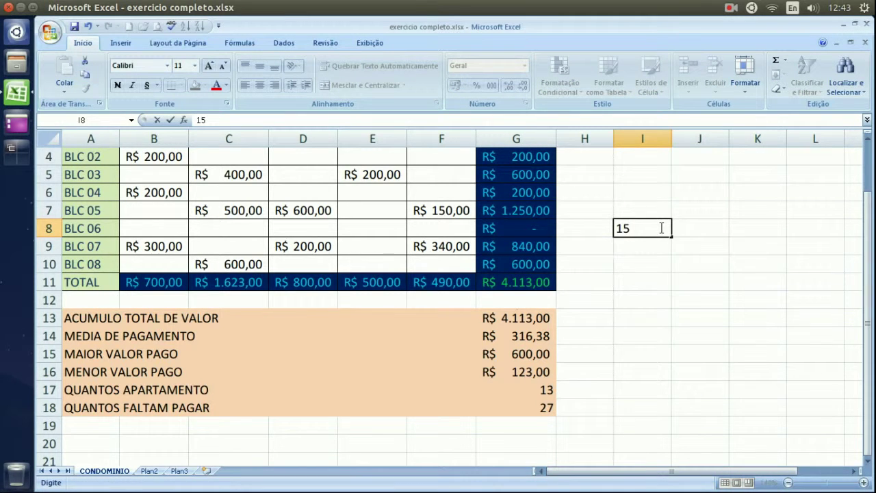
type(" ki")
type("los")
key("Return")
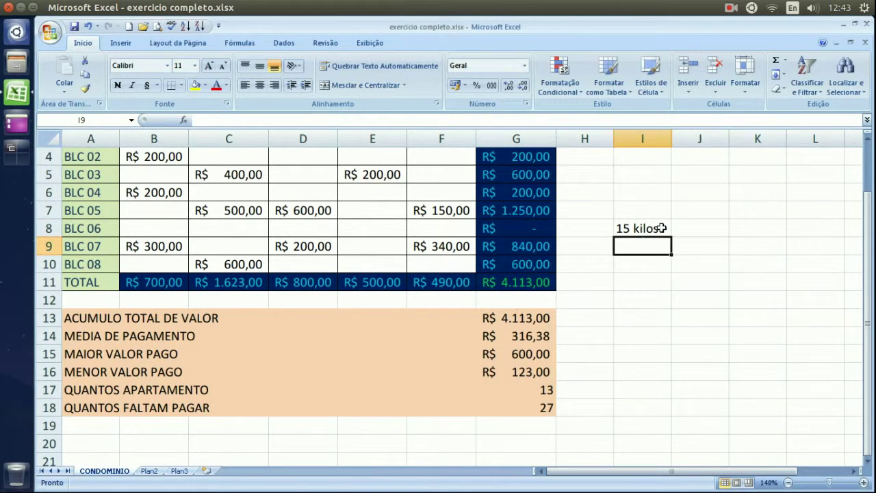
type("30 ")
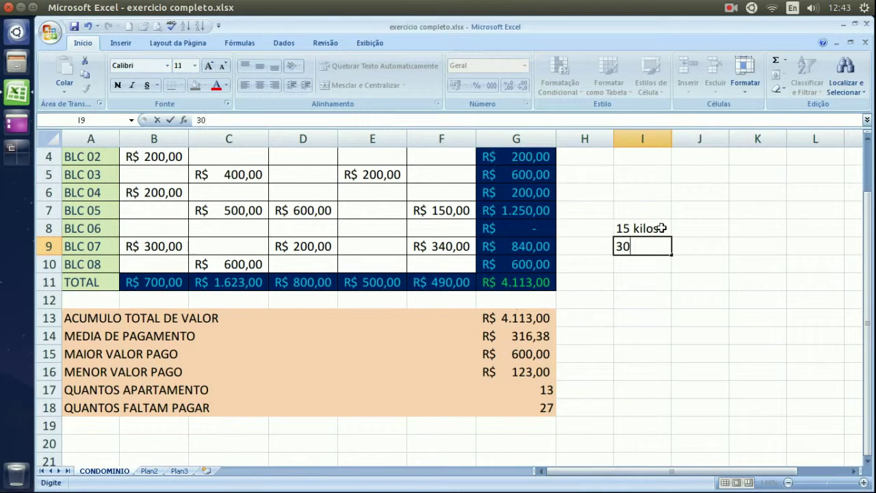
type("kilos")
key("Return")
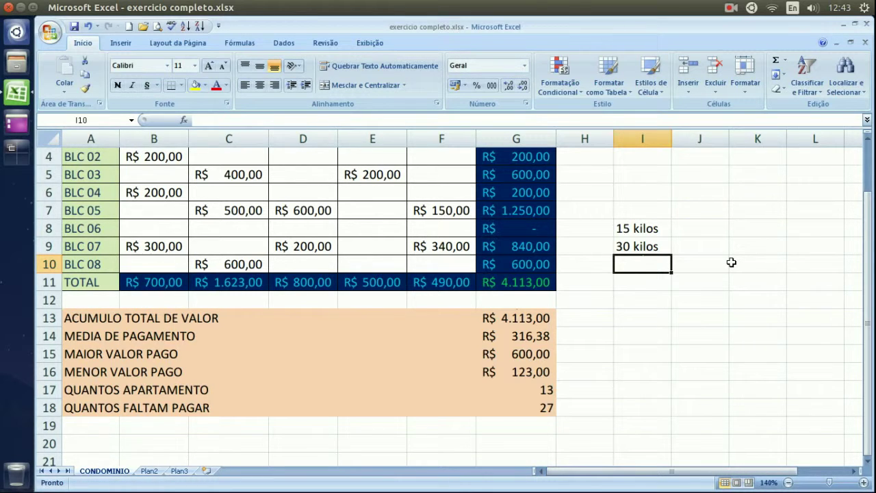
key("Up")
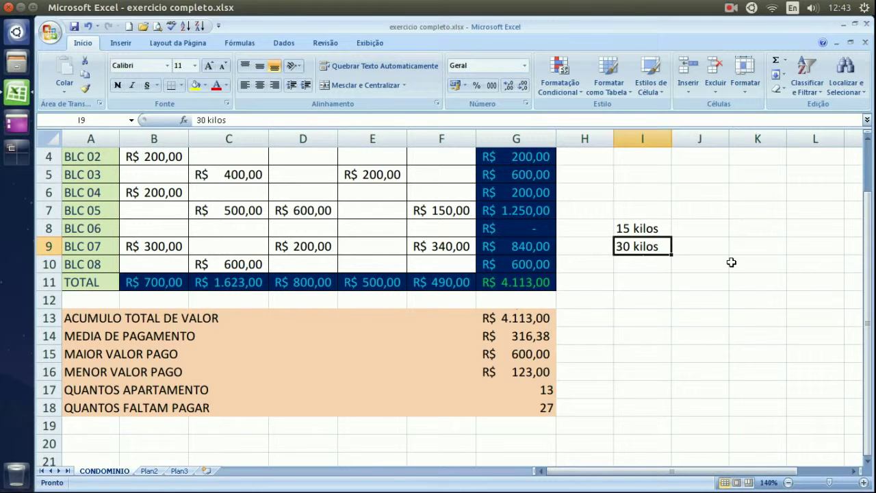
key("Up")
key("Down")
key("Up")
key("Down")
key("Up")
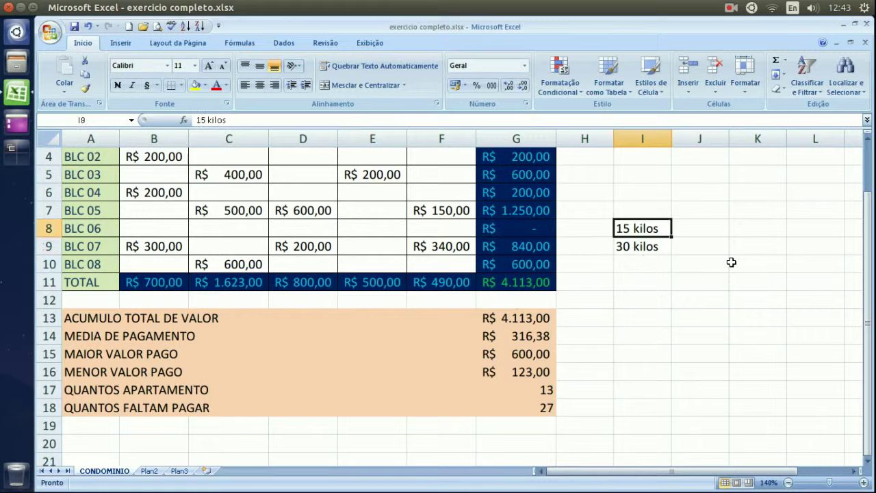
key("Down")
key("Up")
key("Down")
key("Up")
key("Down")
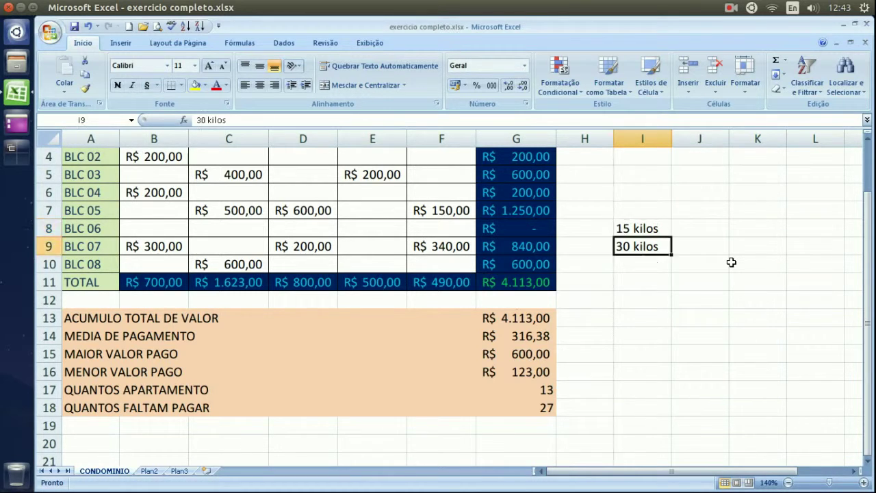
key("Up")
key("Down")
key("Up")
key("Down")
key("Up")
key("Down")
key("Up")
key("Down")
key("Up")
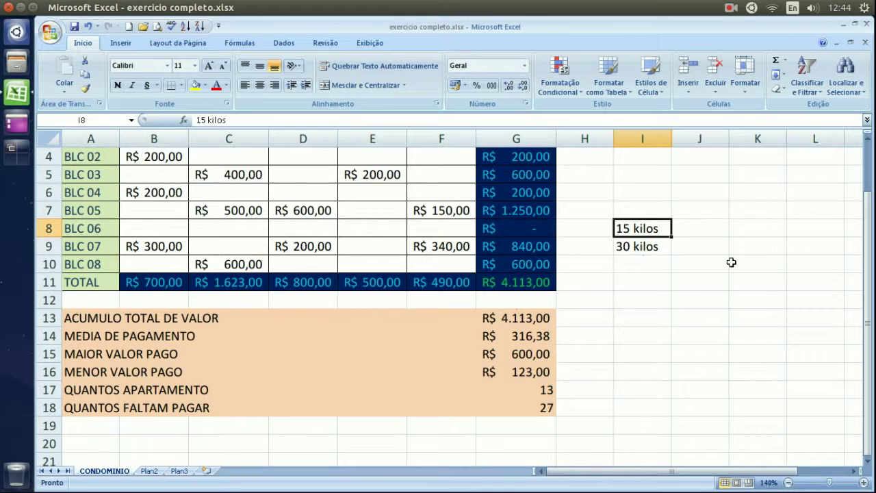
key("Down")
key("Down")
key("Down")
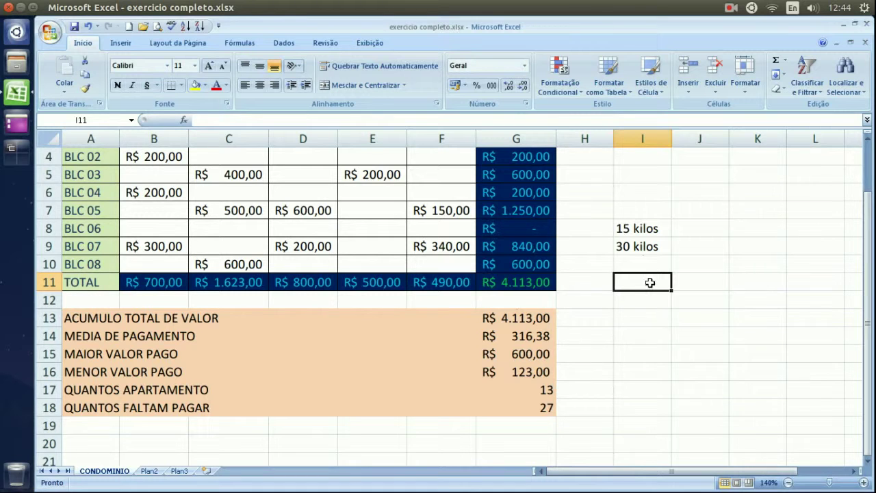
- Try an AutoSum Soma over I8:I11 and cancel the wrong SOMA(G11) entry
left_click_drag(649, 283, 655, 230)
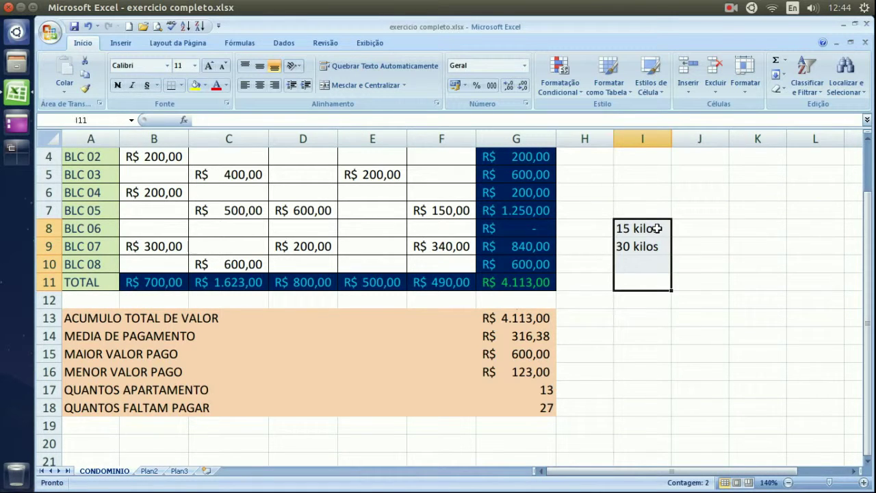
left_click(787, 60)
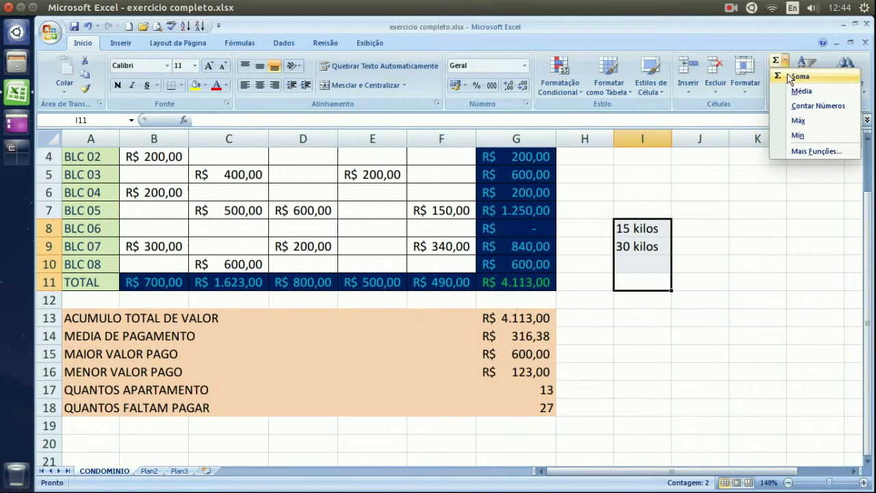
left_click(798, 76)
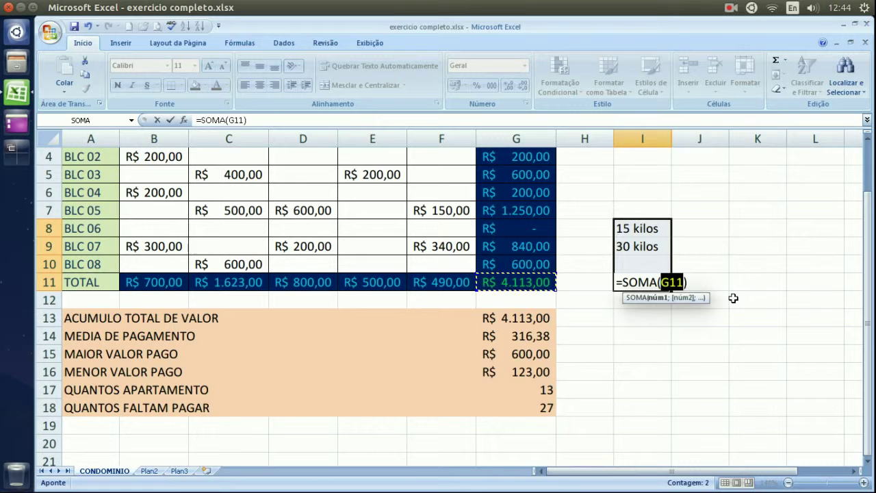
key("Escape")
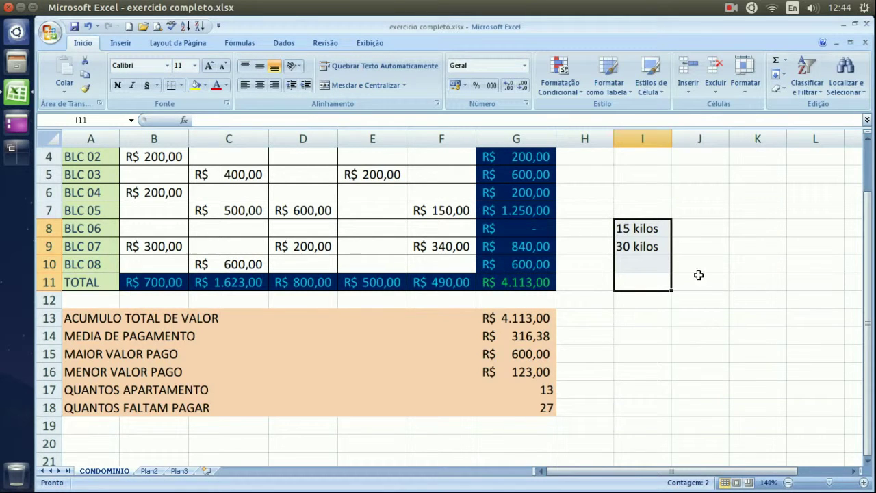
- Start a SOMA formula in I11 over I8:I10, then cancel the accidental I8 entry
left_click(634, 276)
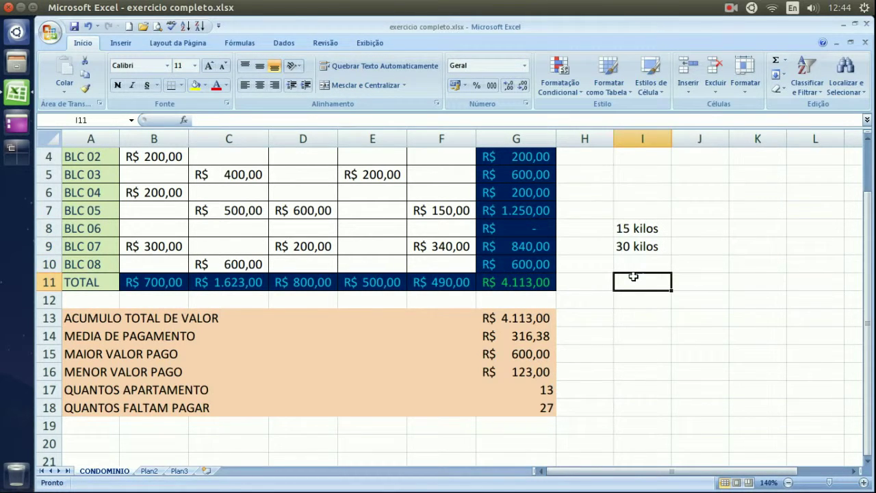
type("=som")
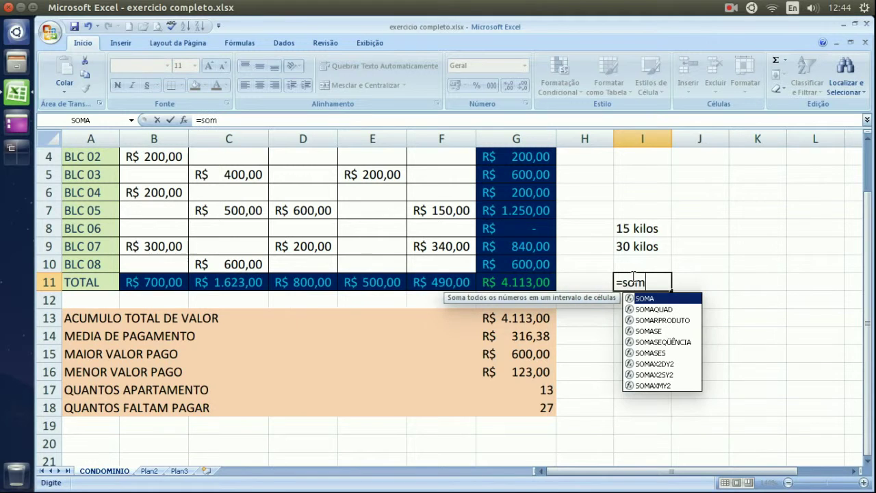
type("a0")
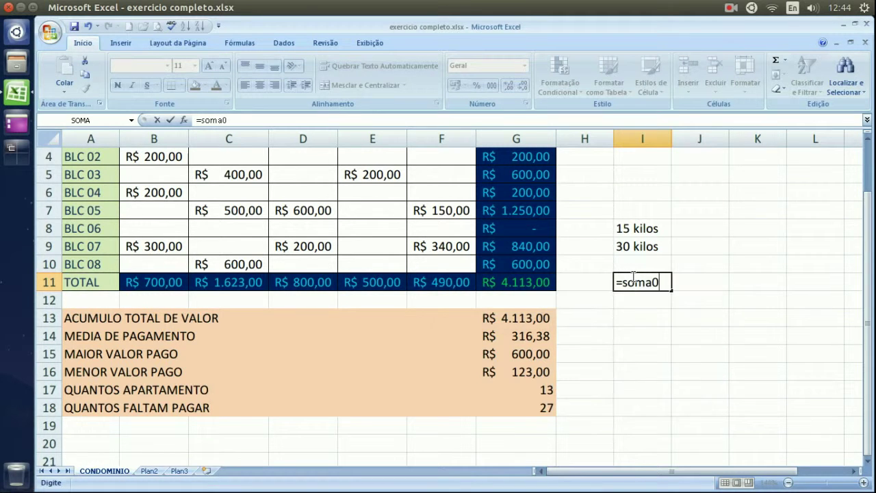
left_click(646, 231)
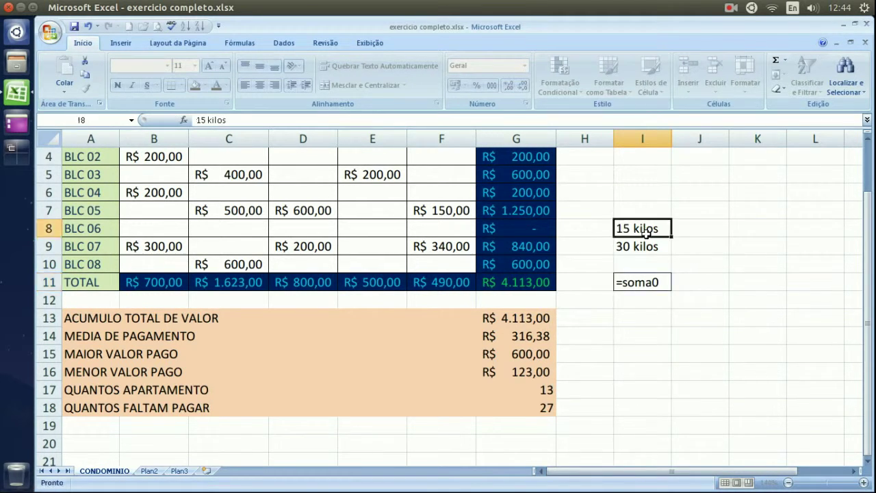
left_click_drag(646, 233, 646, 260)
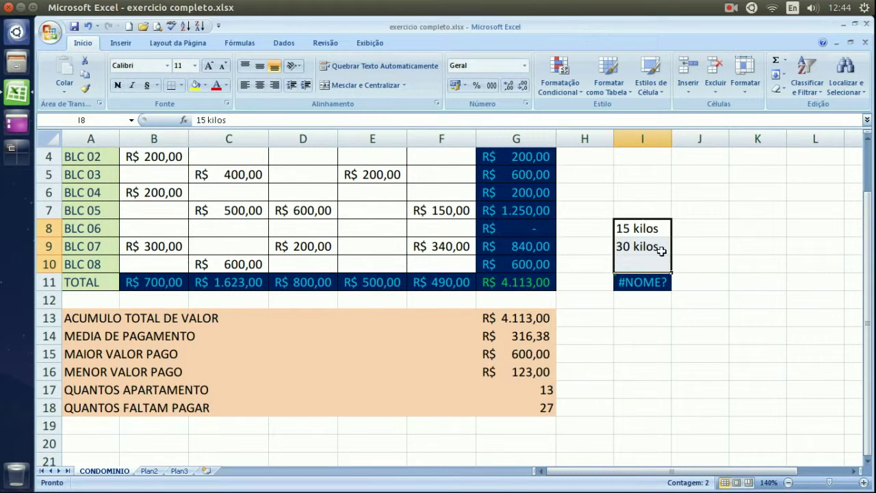
key("Escape")
left_click(714, 237)
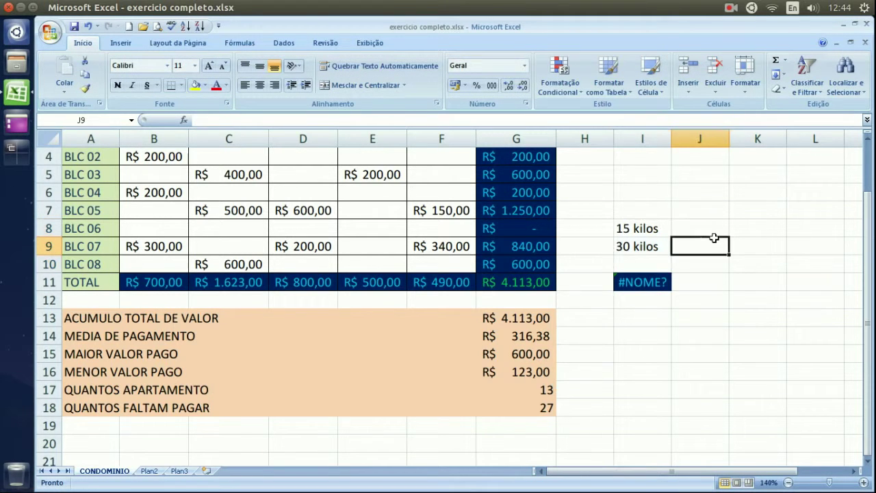
- Redo I11 as =soma(I8:I10), which displays R$ - because of the text entries
left_click(645, 286)
type("=s")
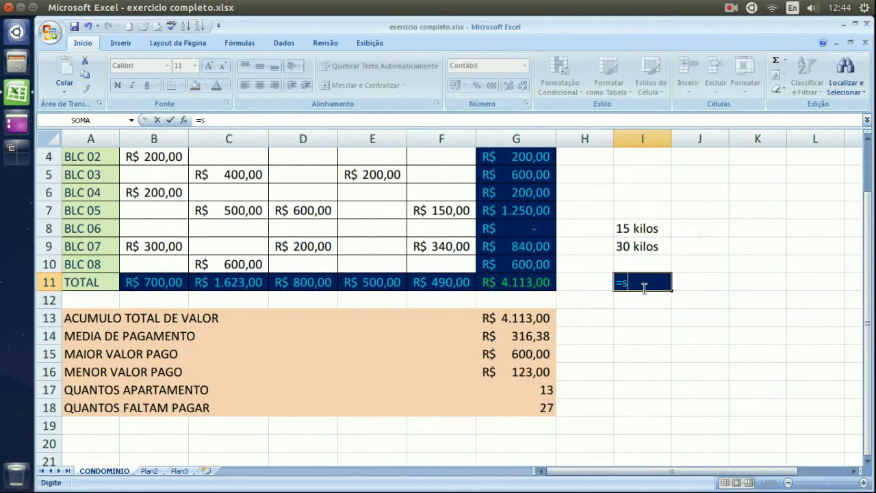
type("oma")
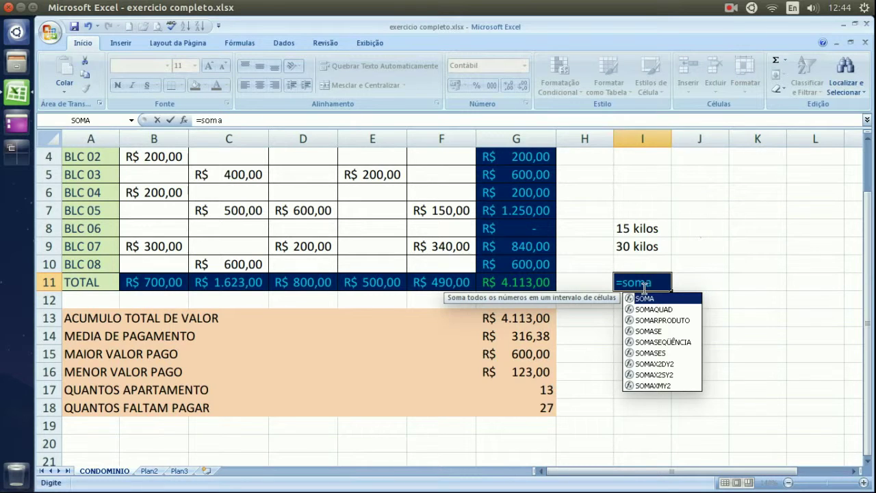
type("0")
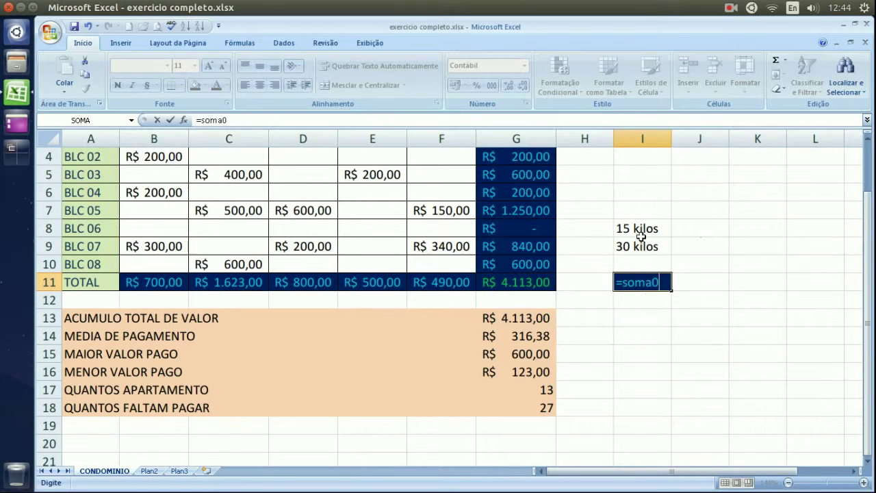
key("BackSpace")
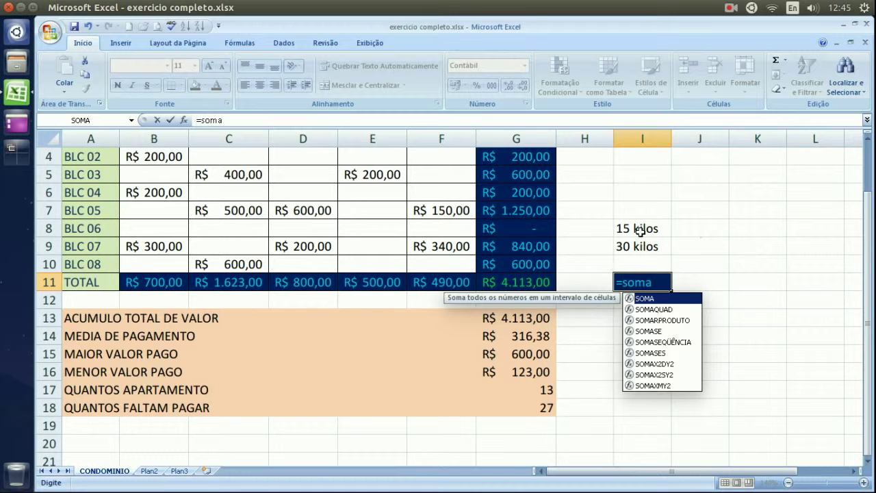
type("(")
left_click_drag(651, 228, 646, 260)
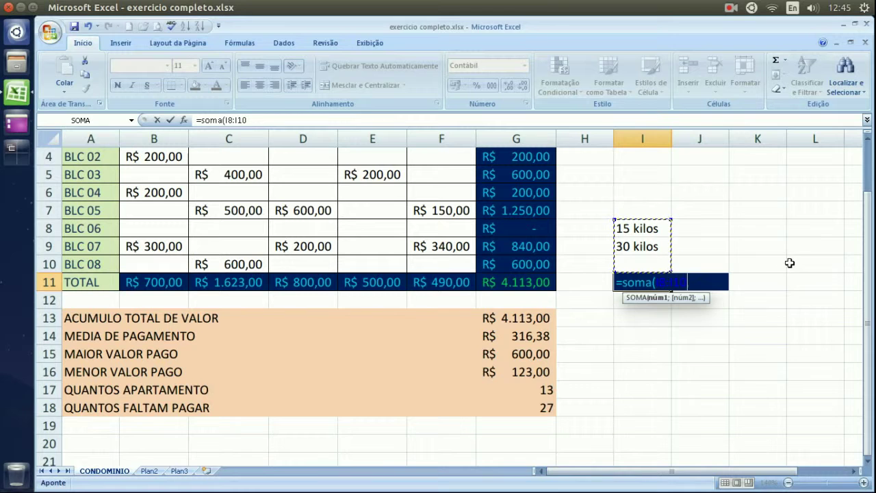
key("Return")
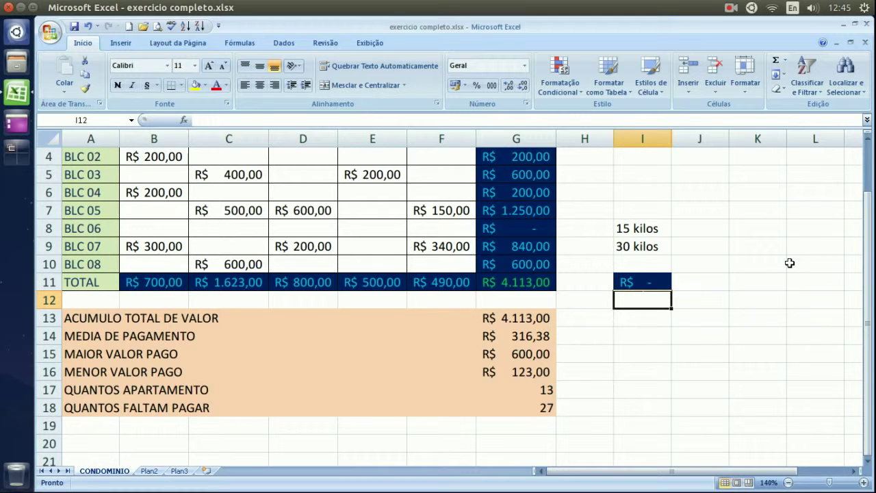
- Retype I8 as 15 and I9 as 30 so I11 totals R$ 45,00, adjusting the column I width
key("Up")
key("Up")
key("Up")
key("Up")
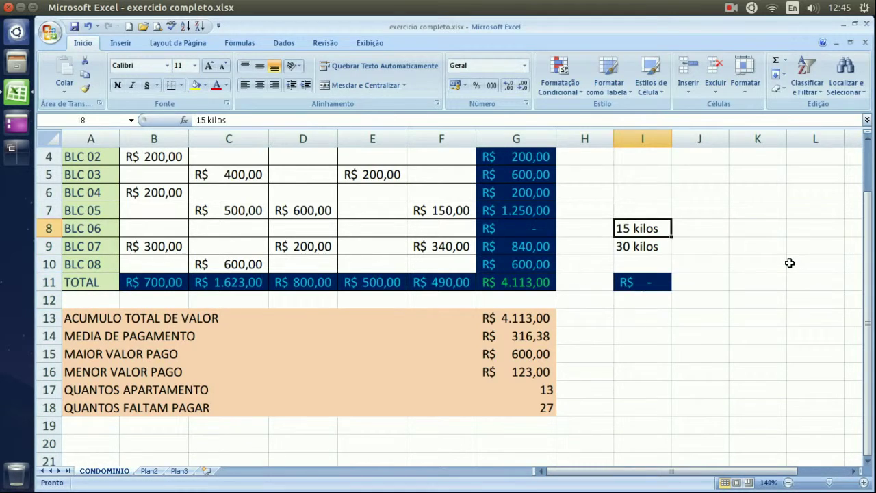
type("15")
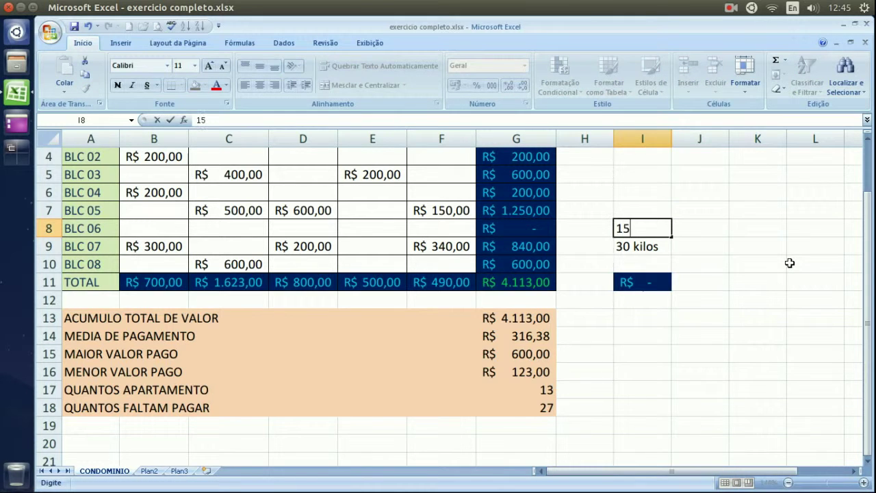
key("Return")
type("3")
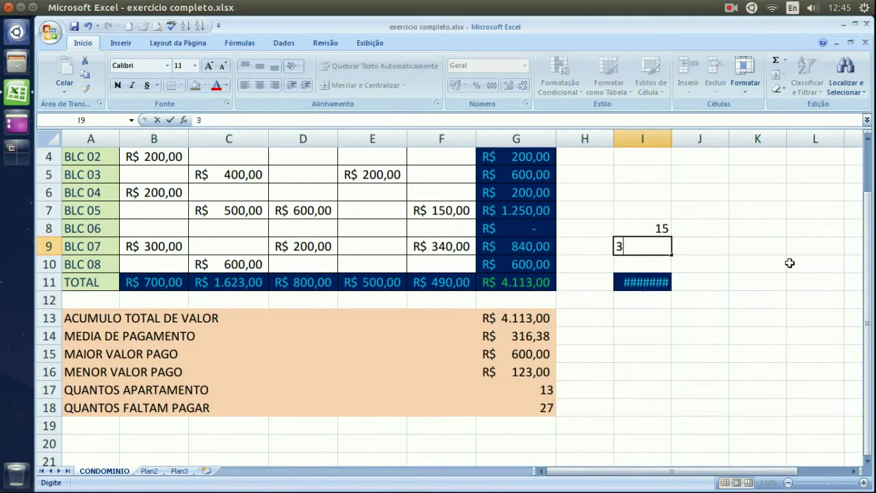
type("0")
key("Return")
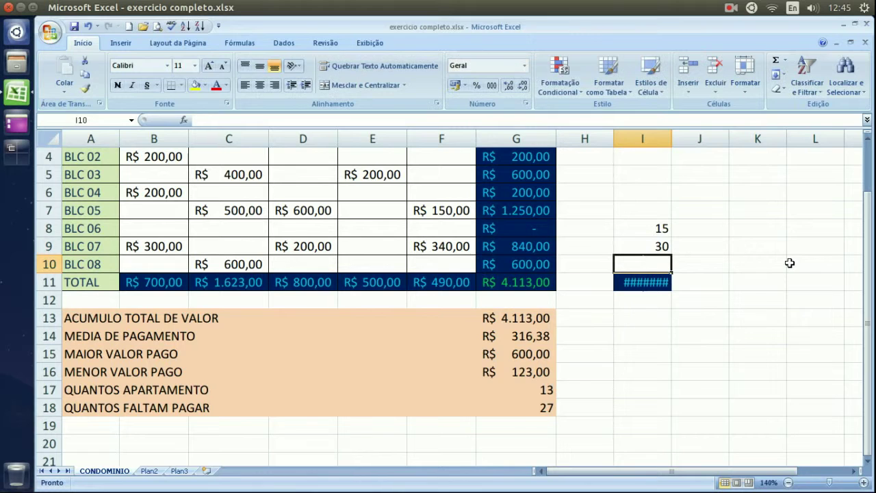
left_click_drag(672, 139, 689, 141)
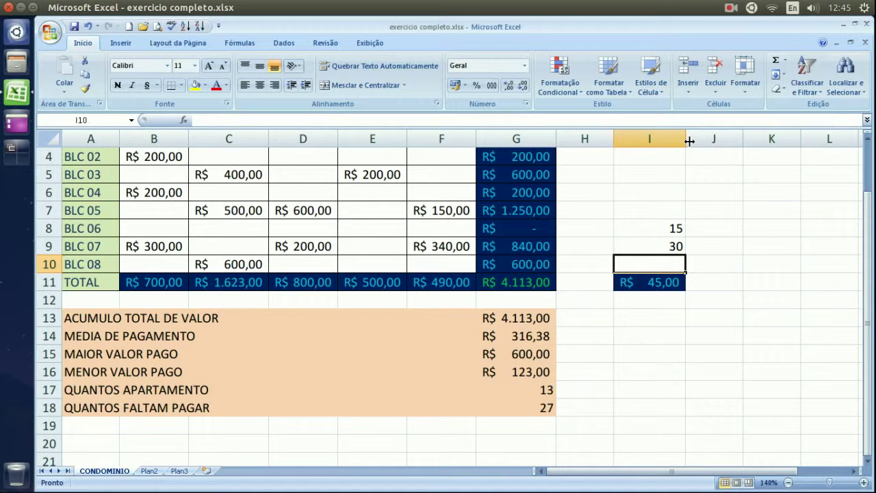
left_click_drag(690, 141, 669, 141)
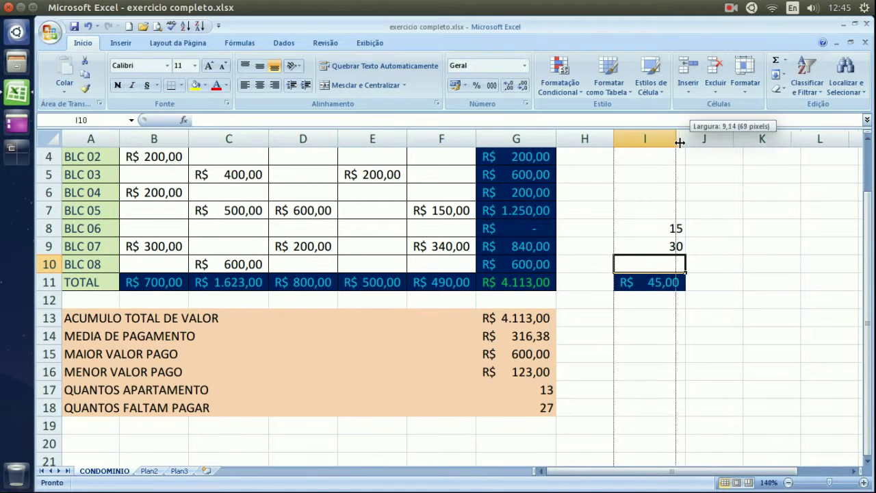
left_click(641, 284)
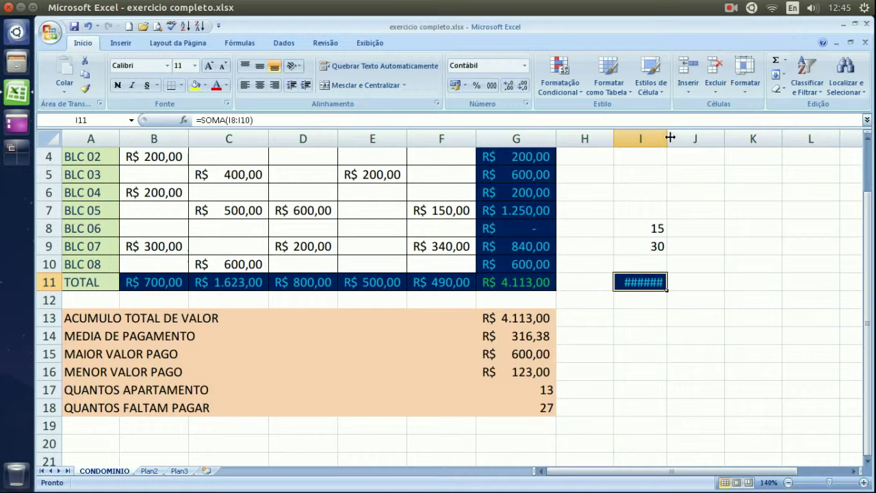
mouse_move(667, 138)
left_mouse_down()
mouse_move(697, 145)
mouse_move(677, 145)
left_mouse_up()
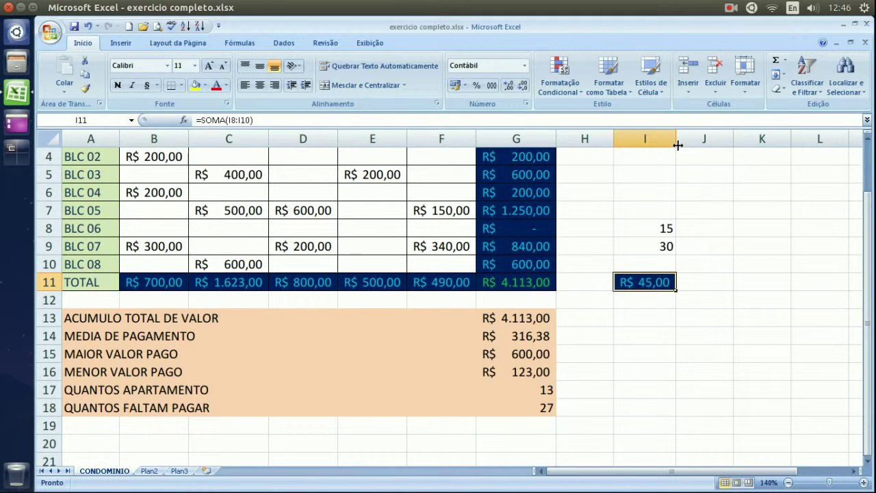
left_click_drag(678, 145, 661, 143)
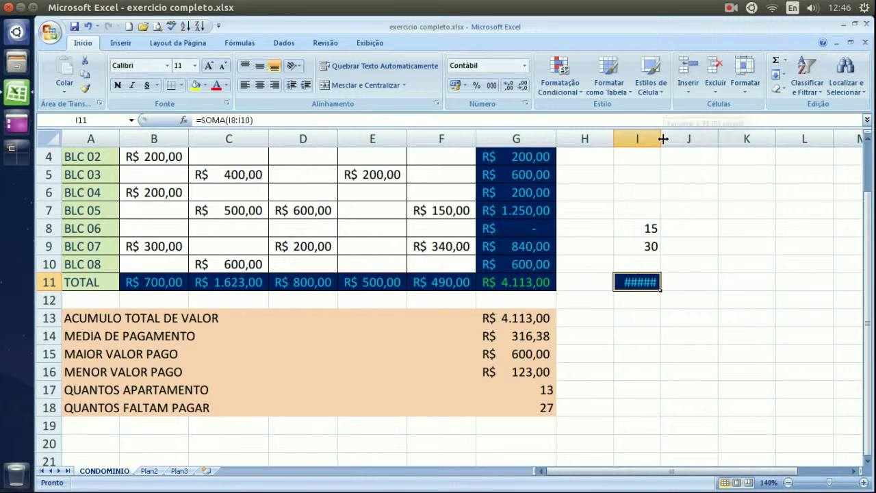
double_click(664, 138)
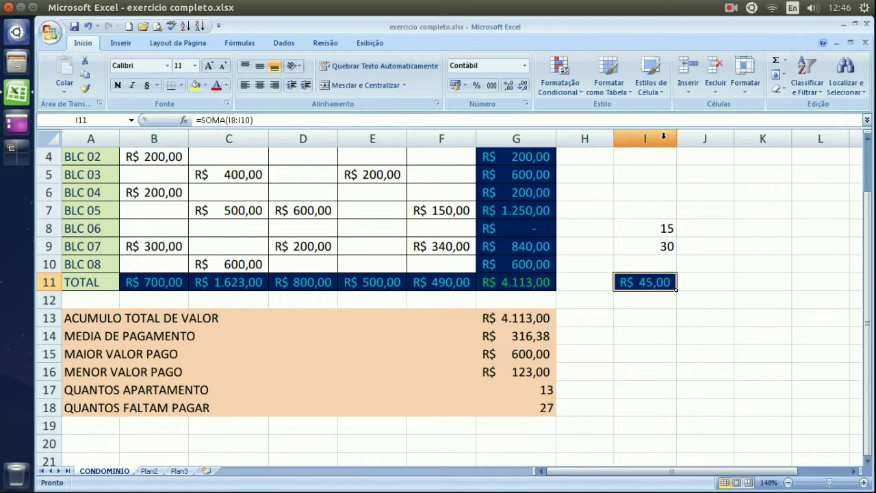
left_click_drag(676, 138, 656, 139)
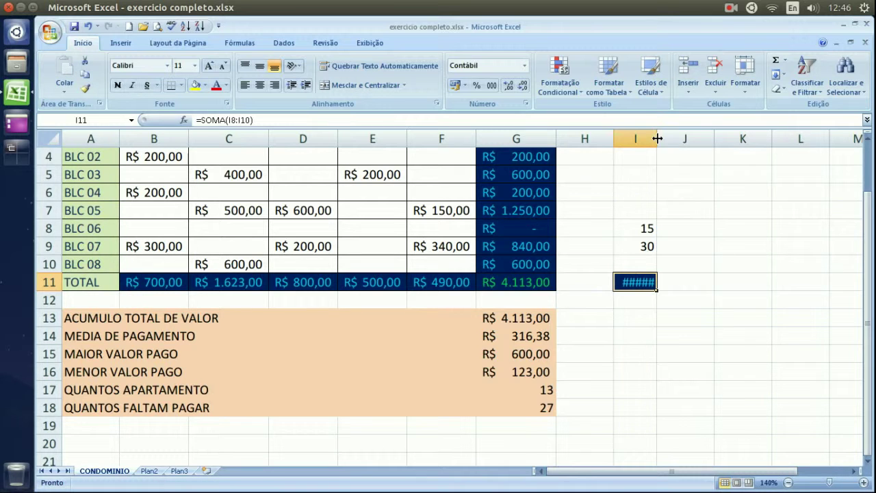
double_click(657, 138)
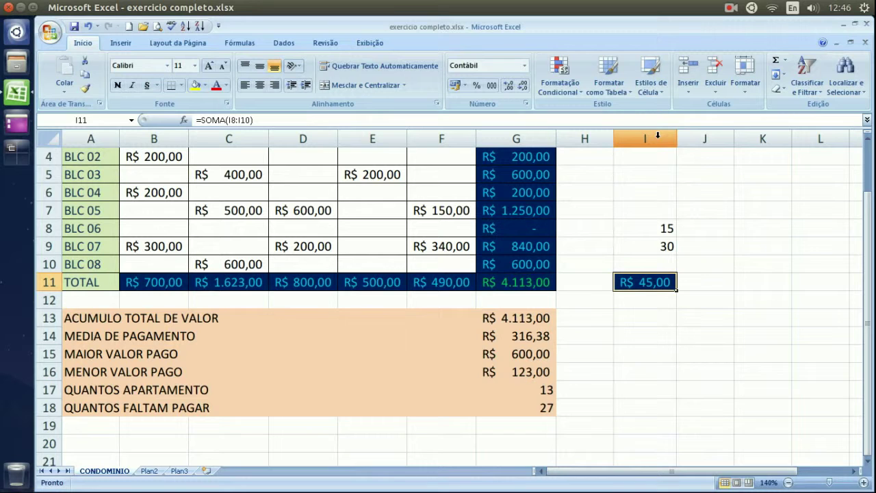
left_click(655, 233)
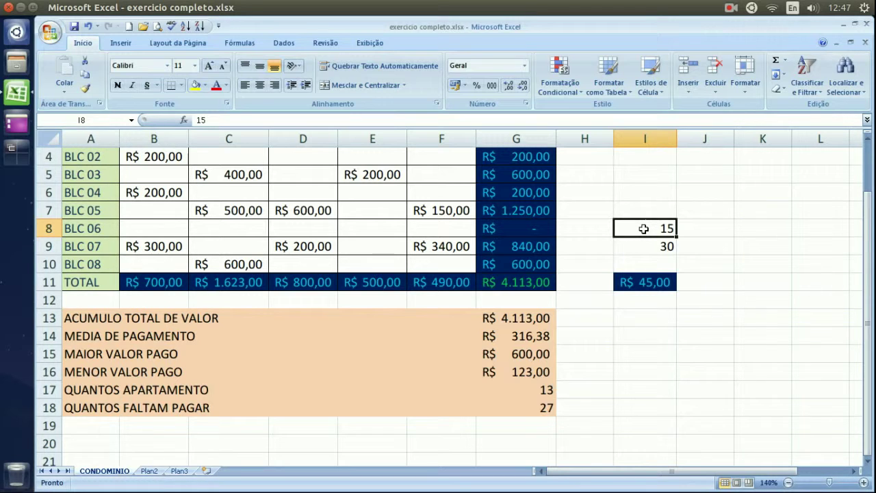
- Select I8:I9 and choose Mais Formatos de Número to bring up Formatar Células
left_click_drag(643, 229, 634, 245)
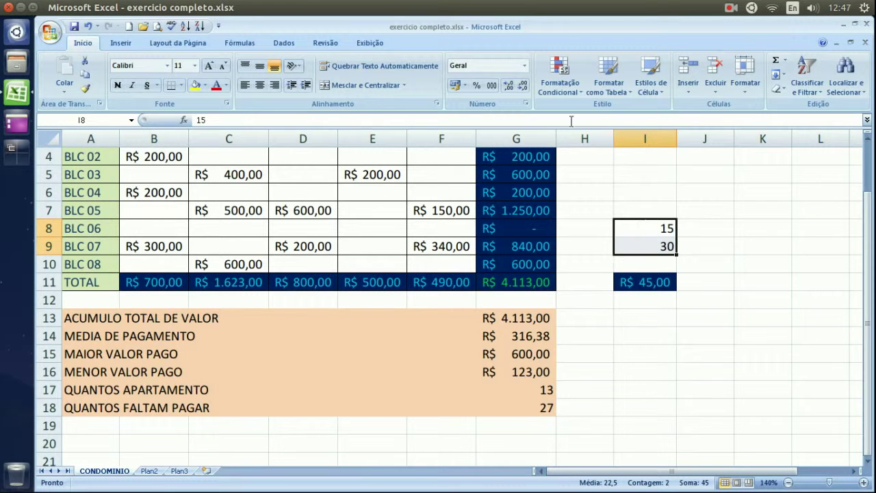
left_click(526, 65)
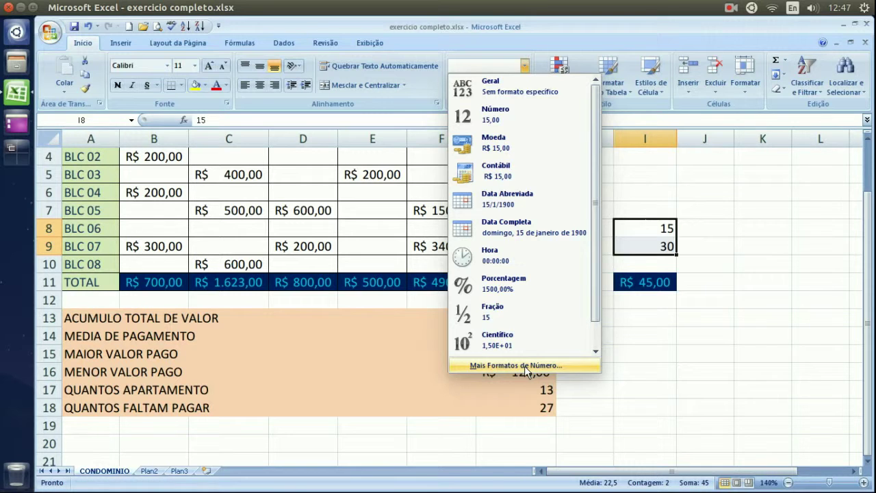
left_click(524, 366)
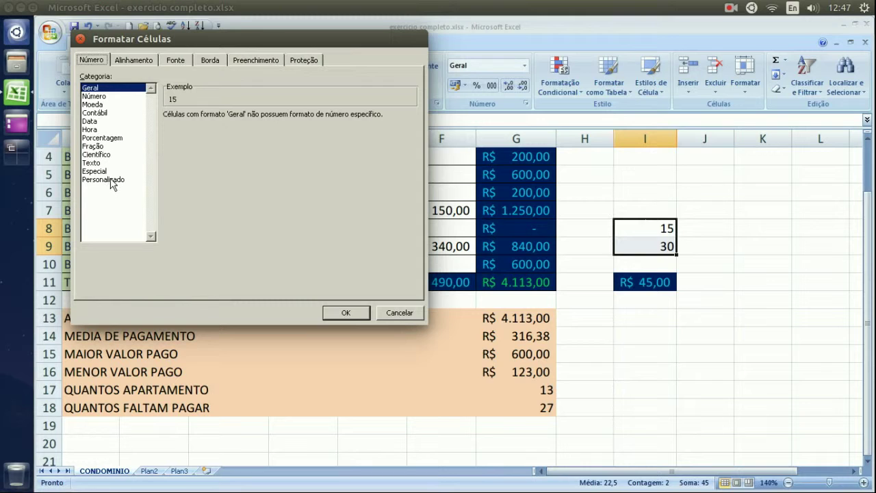
- Choose the Personalizado category and replace the Geral code with 00
left_click(105, 181)
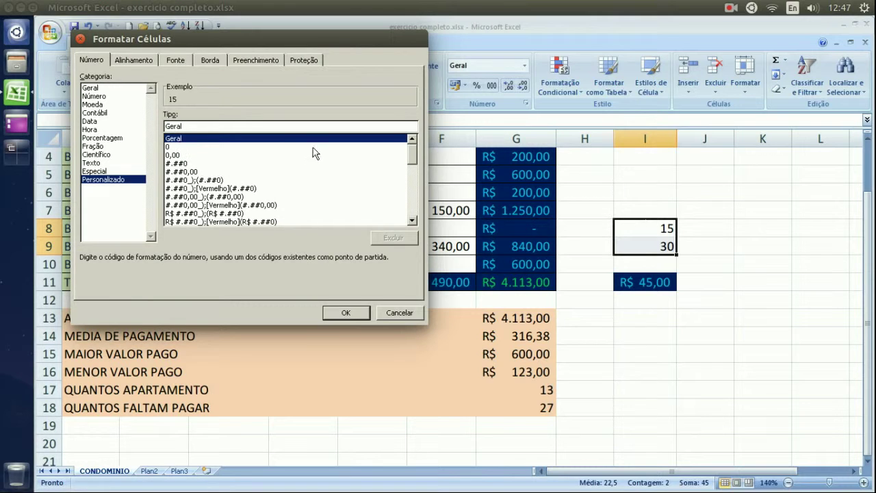
mouse_move(414, 160)
left_mouse_down()
mouse_move(414, 205)
mouse_move(414, 142)
left_mouse_up()
key("BackSpace")
key("BackSpace")
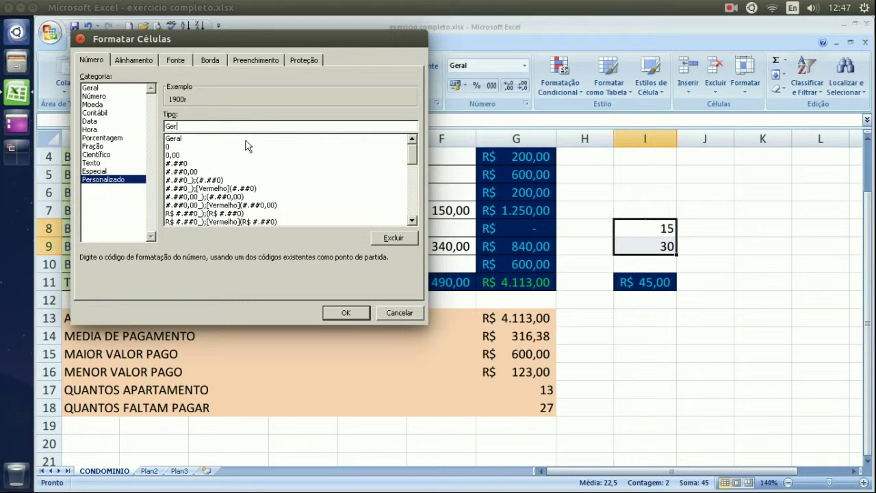
key("BackSpace")
key("BackSpace")
key("BackSpace")
type("00")
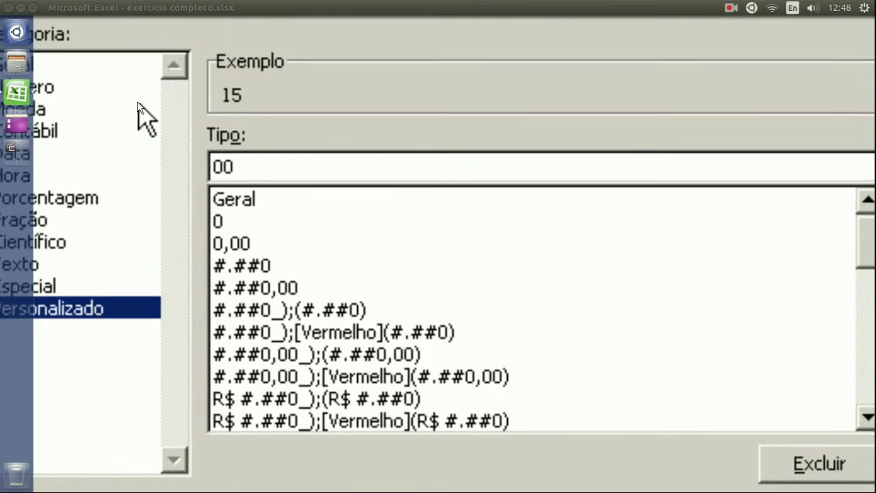
- Append 'kilos' to the 00 code, test and remove extra zeros, previewing 15 kilos
type("~")
key("BackSpace")
type("\"")
type("k")
type("ilos")
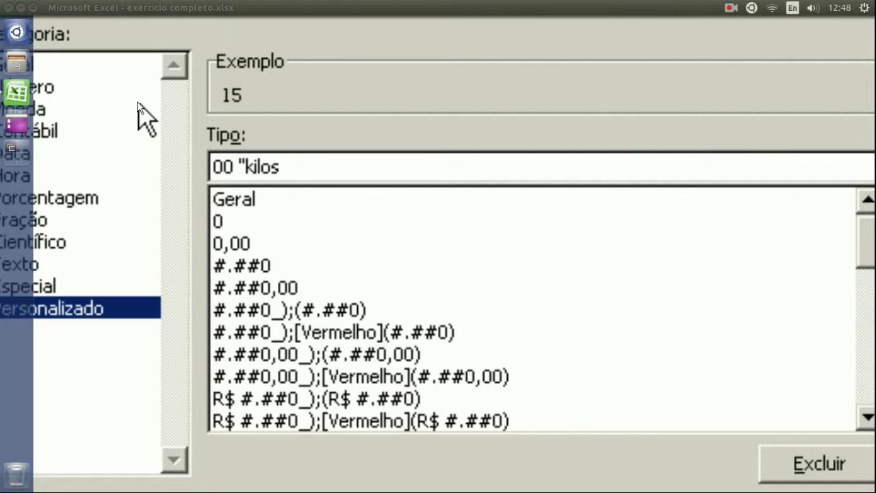
type("\"")
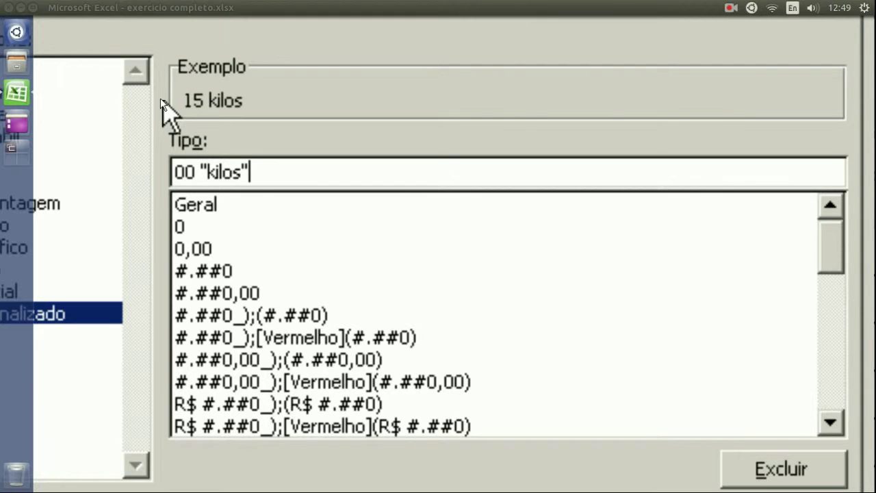
key("Left")
key("Left")
key("Left")
key("Left")
key("Left")
key("Left")
key("Left")
key("Left")
type("00")
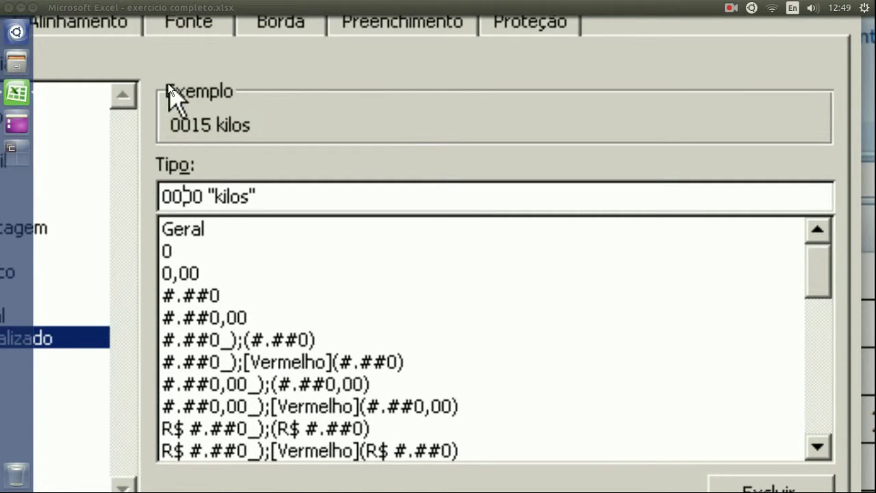
key("BackSpace")
key("BackSpace")
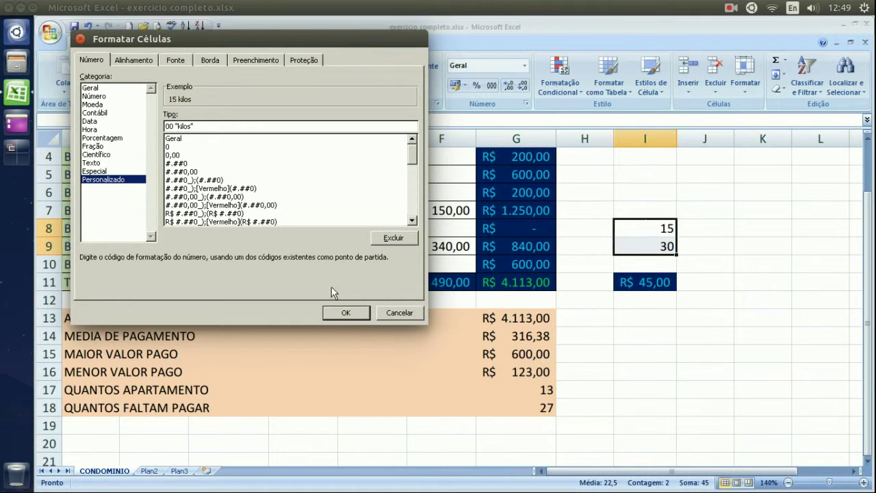
- Apply the kilos format so I8:I9 show 15 kilos and 30 kilos, then delete I11's formula
left_click(346, 314)
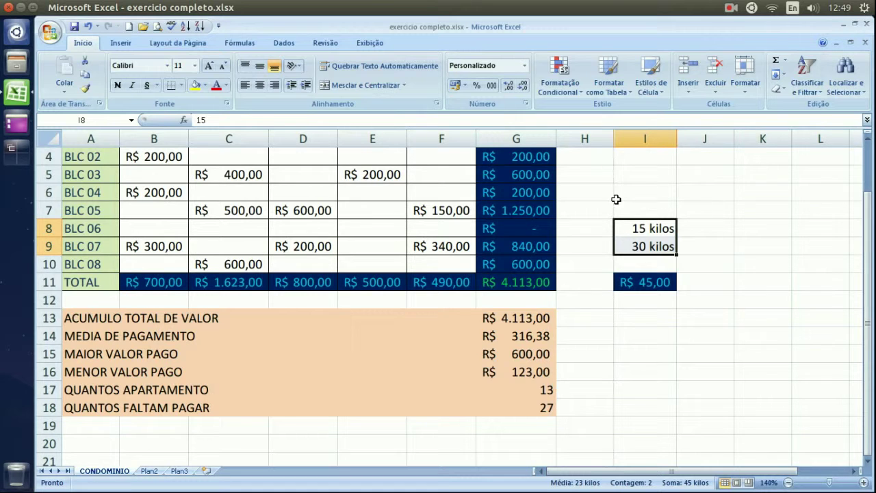
mouse_move(597, 199)
left_mouse_down()
mouse_move(713, 246)
mouse_move(689, 248)
mouse_move(694, 226)
left_mouse_up()
left_click(657, 284)
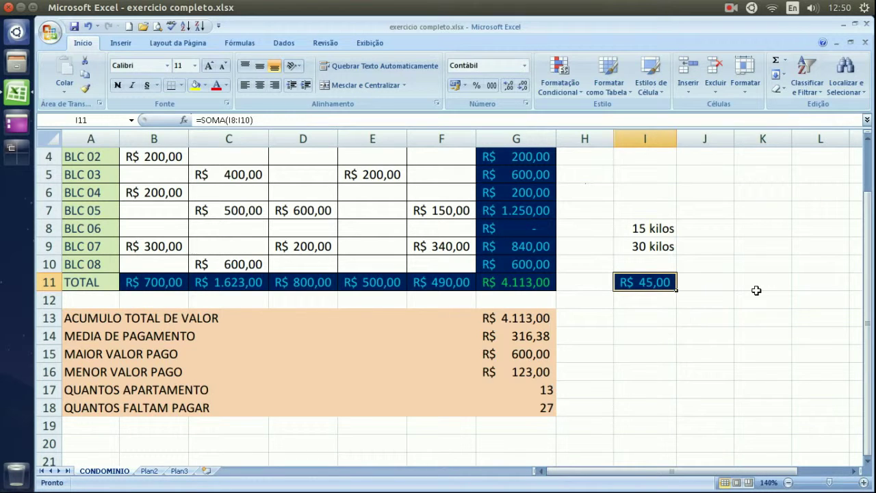
key("Delete")
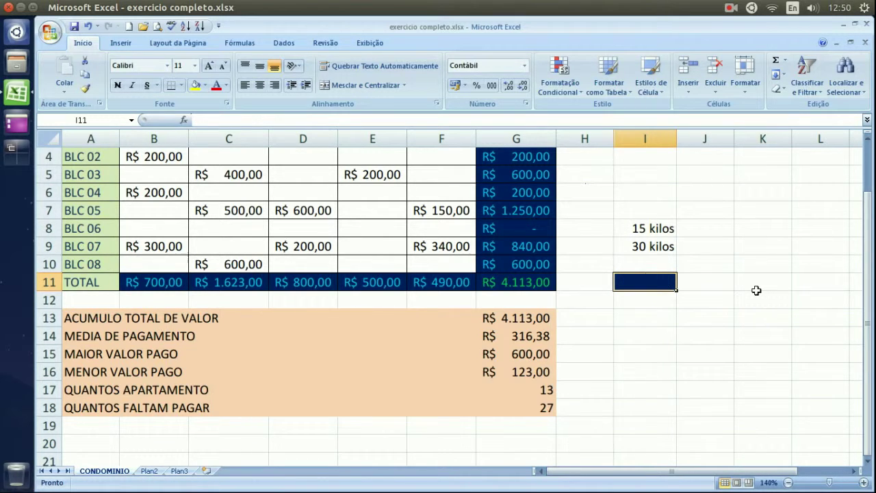
- Enter =soma(I8:I9) in I11 so it totals R$ 45,00 again
type("=")
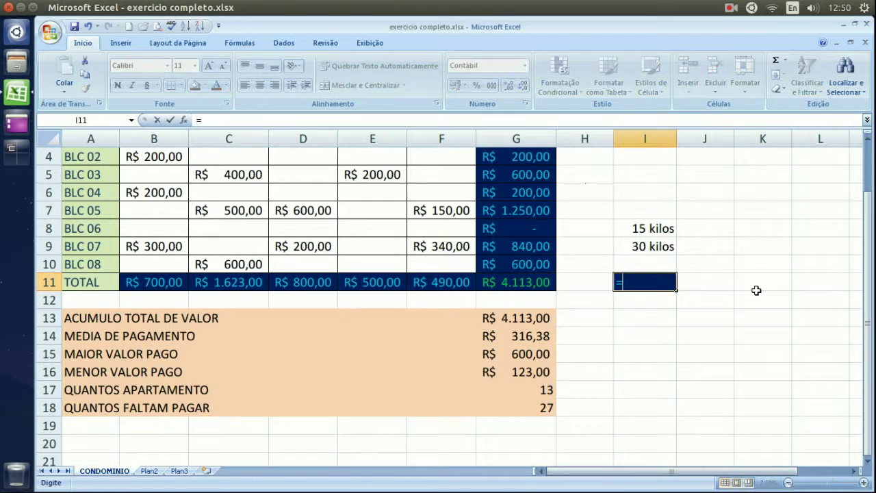
type("so")
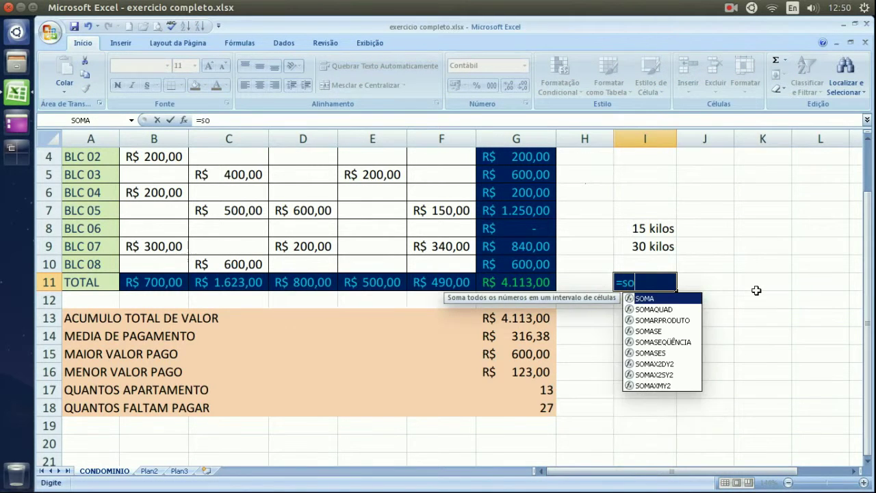
type("ma")
type("(")
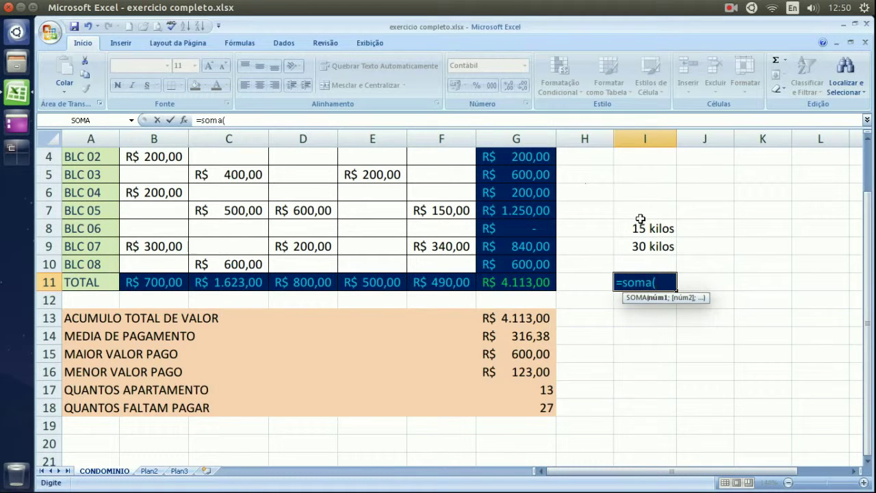
left_click_drag(640, 226, 639, 248)
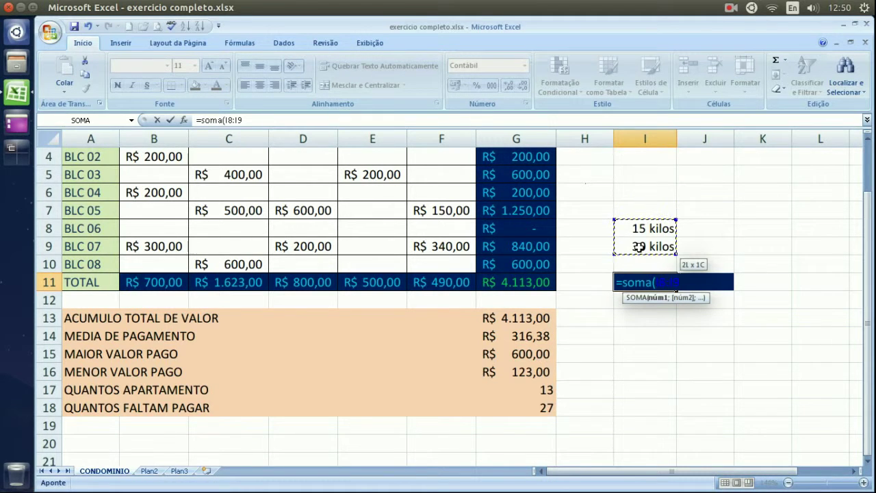
key("Return")
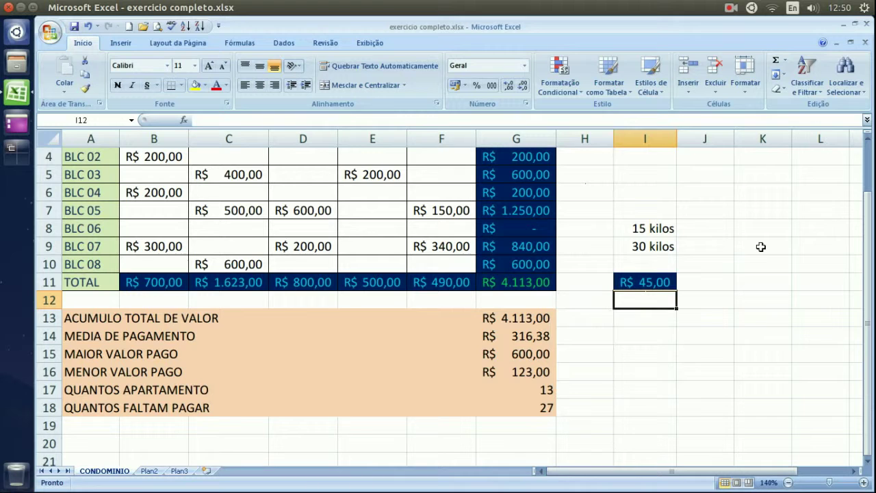
key("Up")
key("Up")
key("Up")
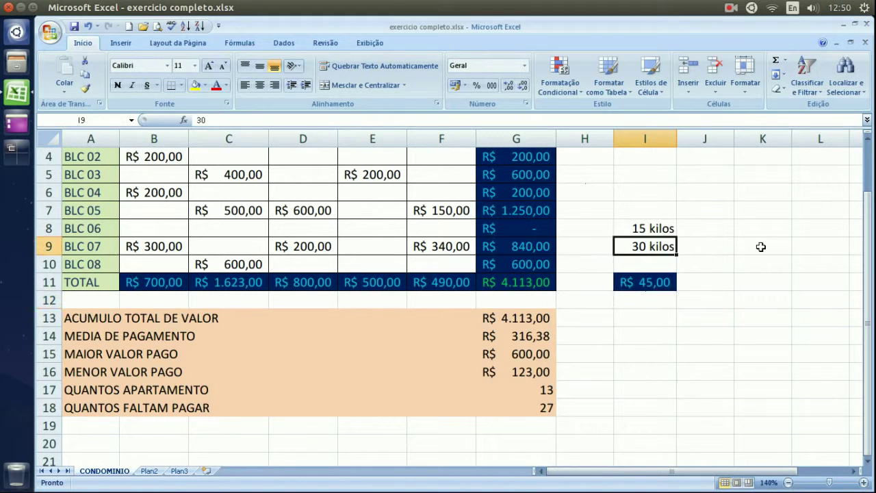
key("Up")
key("Up")
key("Down")
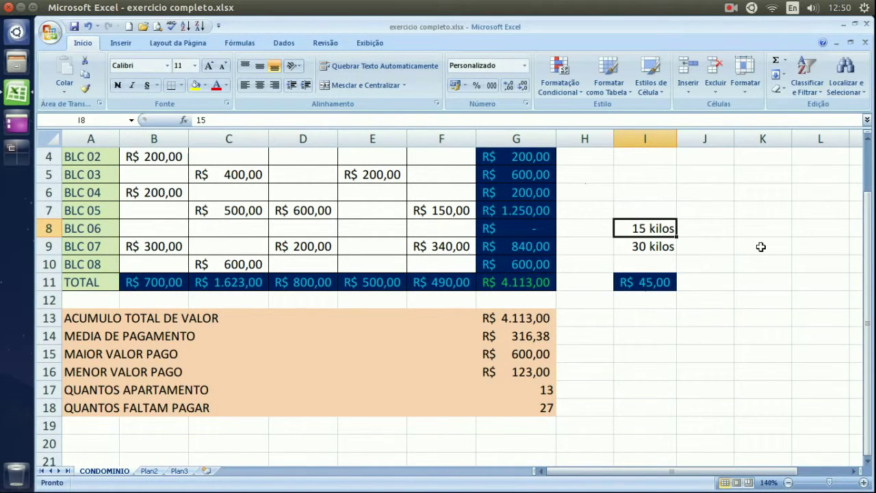
key("Down")
key("Down")
key("Down")
key("Down")
key("Down")
key("Down")
key("Down")
key("Down")
key("Down")
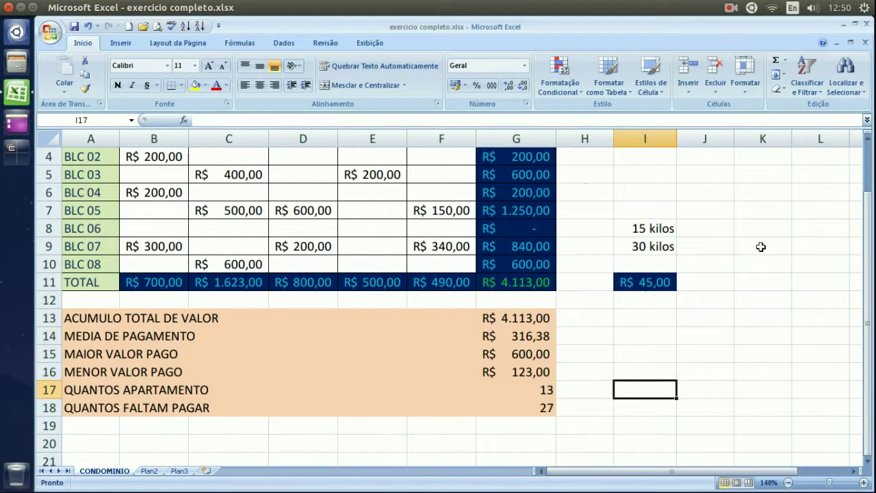
key("Left")
key("Left")
key("Down")
key("Up")
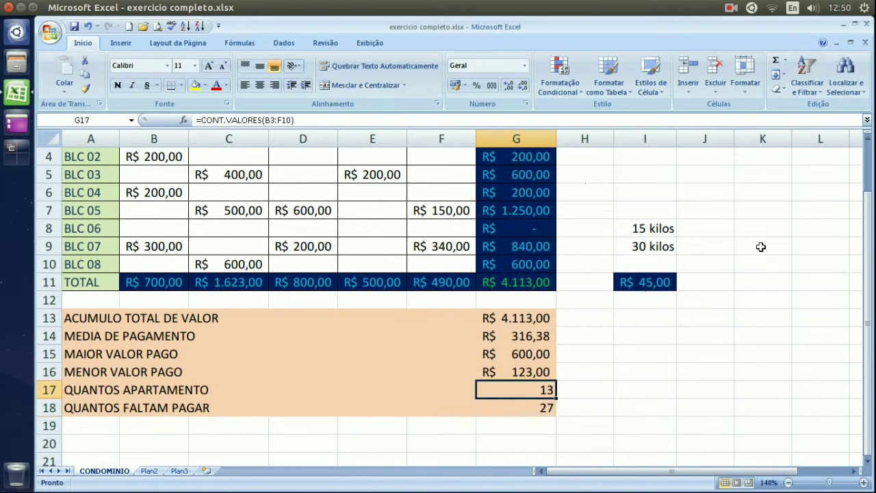
key("Down")
key("Up")
key("Down")
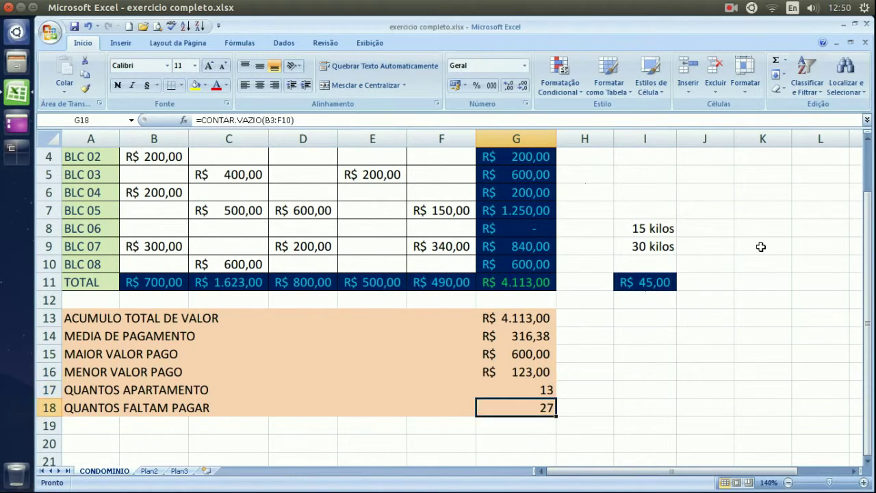
key("Up")
key("Down")
left_click(548, 394)
left_click(548, 409)
- Give G17:G18 the custom format 00 "aparts." so they read 13 aparts. and 27 aparts
left_click_drag(527, 392, 525, 398)
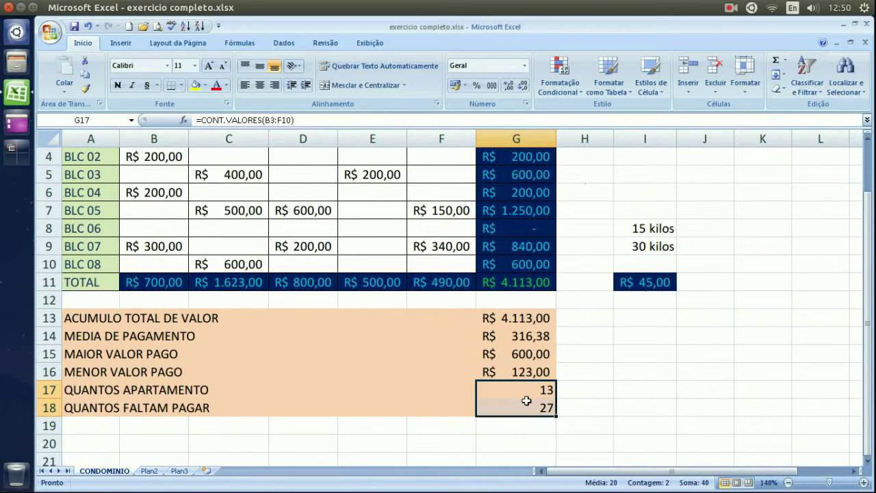
left_click(525, 66)
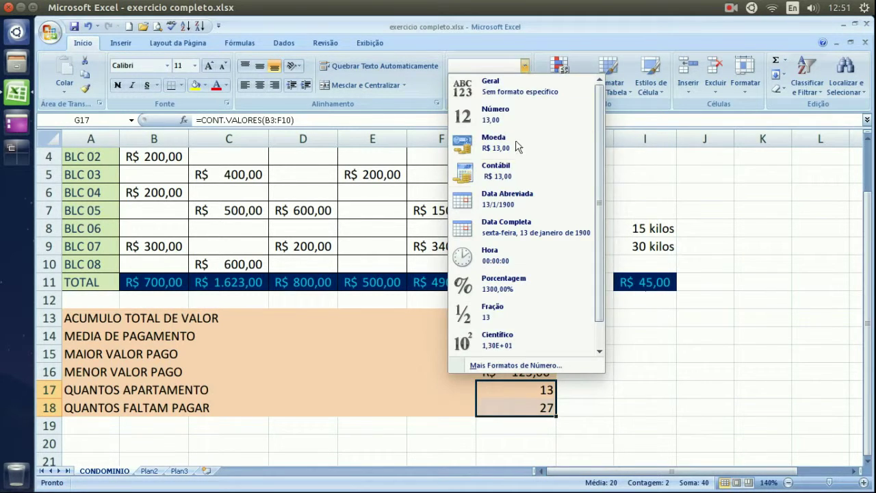
left_click(525, 367)
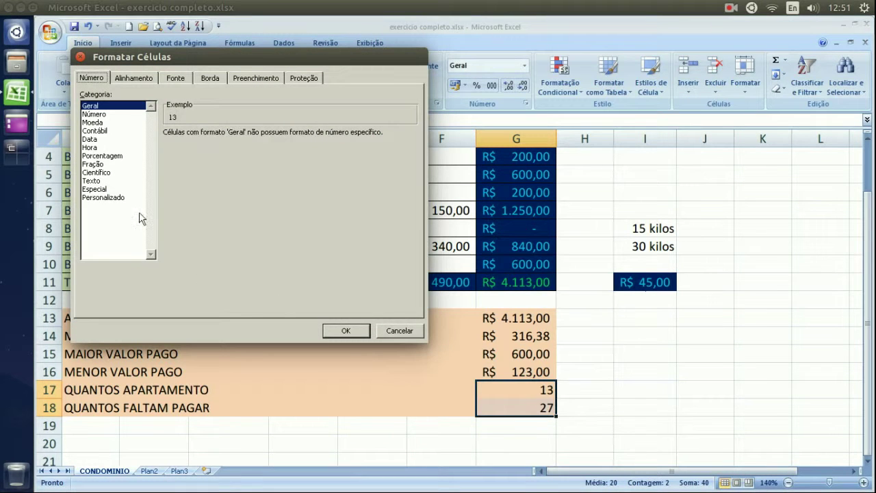
left_click(116, 198)
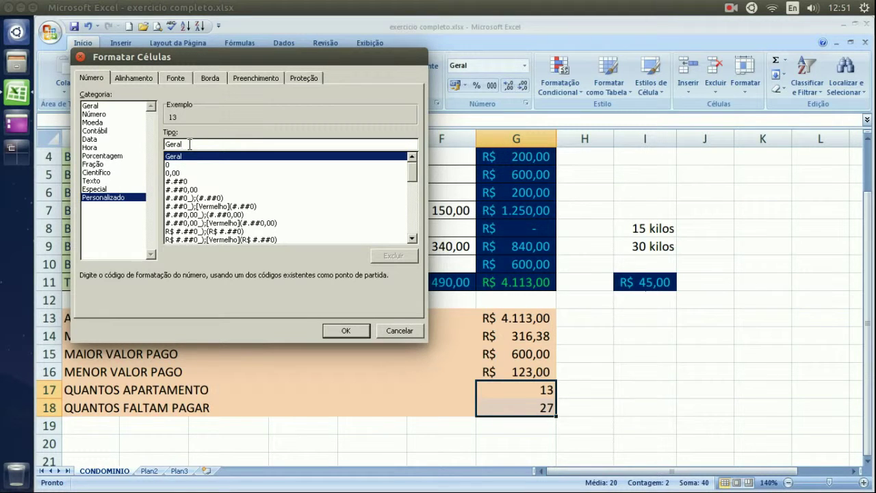
key("BackSpace")
key("BackSpace")
key("BackSpace")
key("BackSpace")
key("BackSpace")
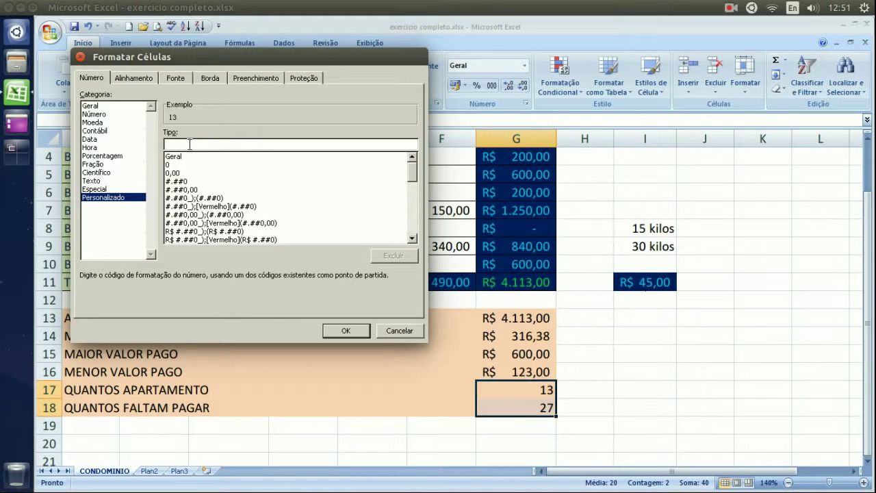
type("00")
type("\"")
type("a")
type("pa")
type("rt")
type("os")
key("BackSpace")
key("BackSpace")
type("s.")
type("\"")
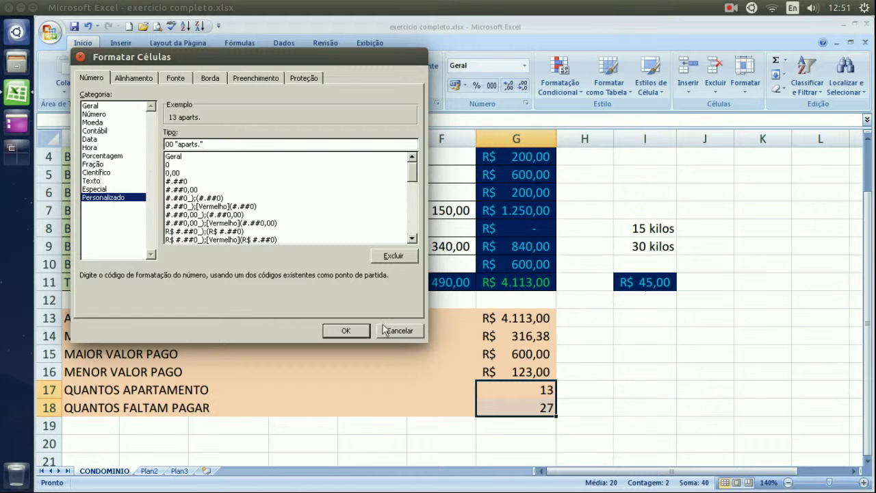
left_click(337, 332)
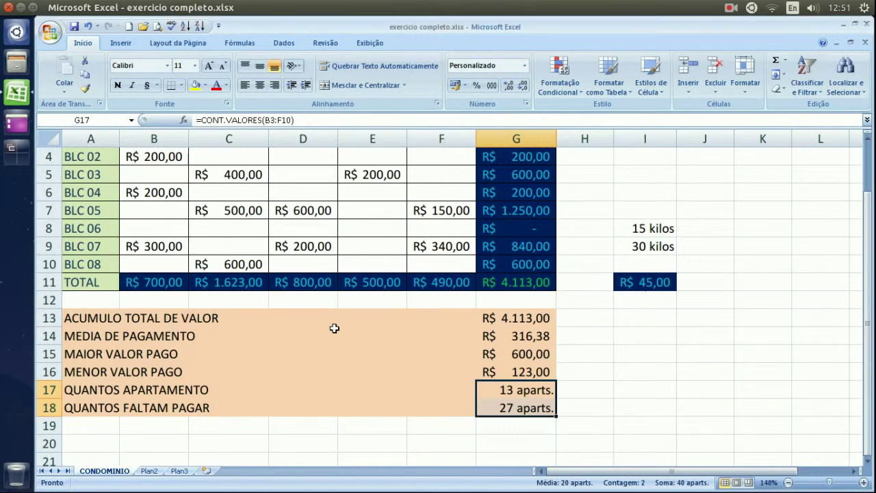
left_click(621, 385)
left_click(544, 394)
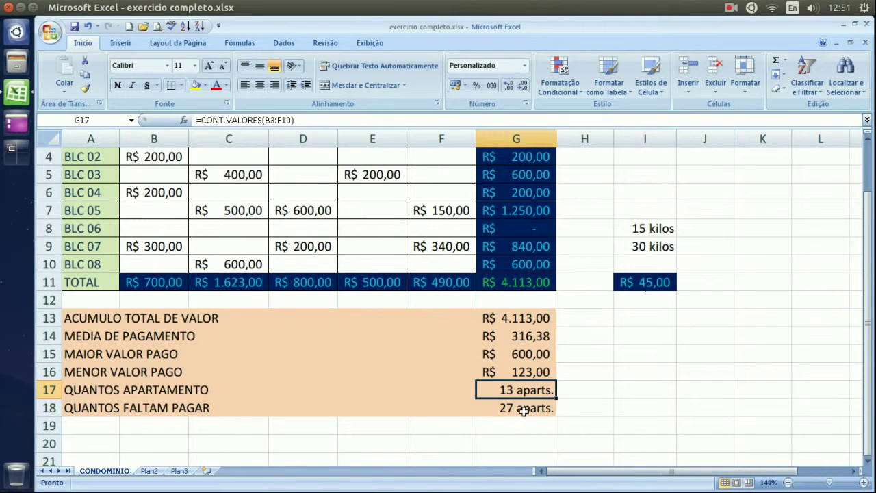
left_click(524, 409)
left_click(579, 367)
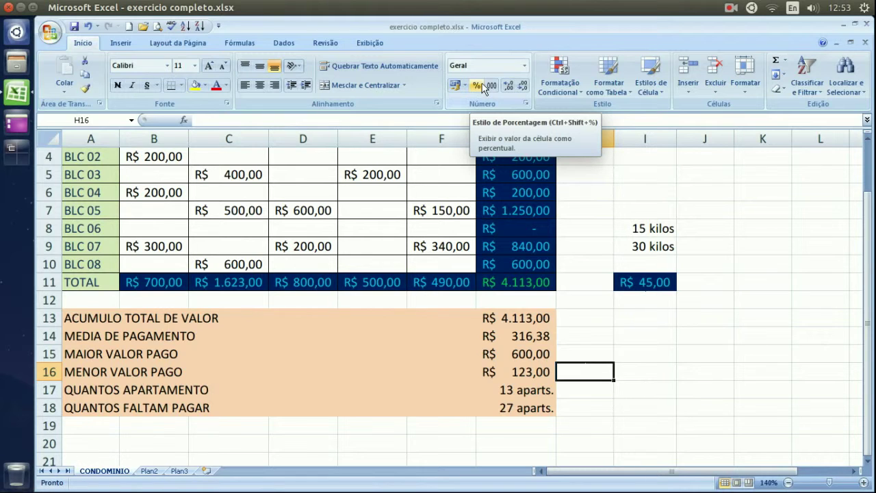
- Enter the test value 2 in cell I14
left_click(647, 339)
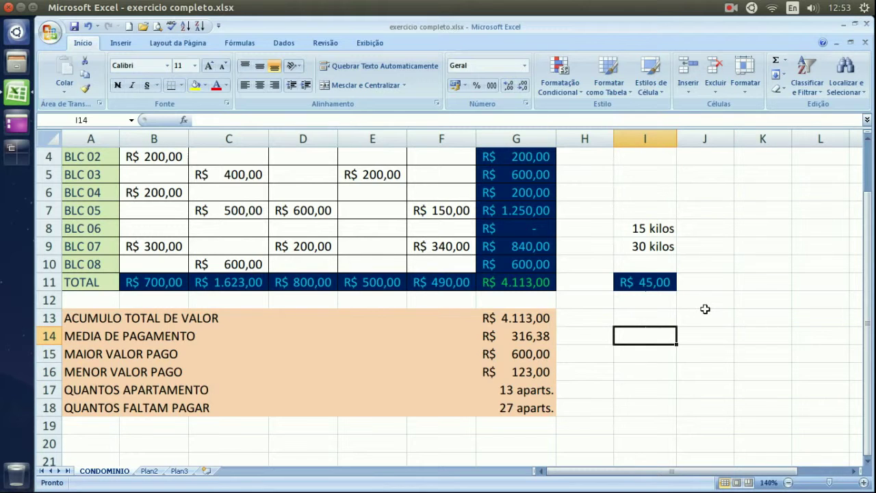
type("2")
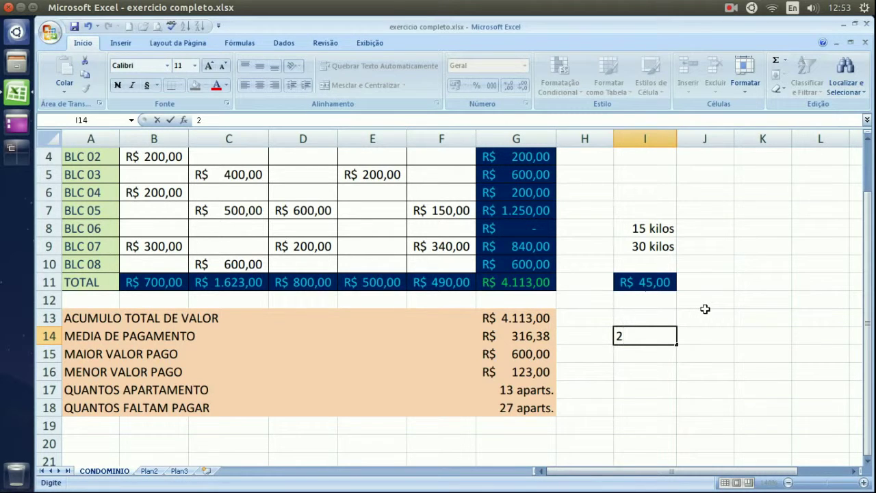
key("Return")
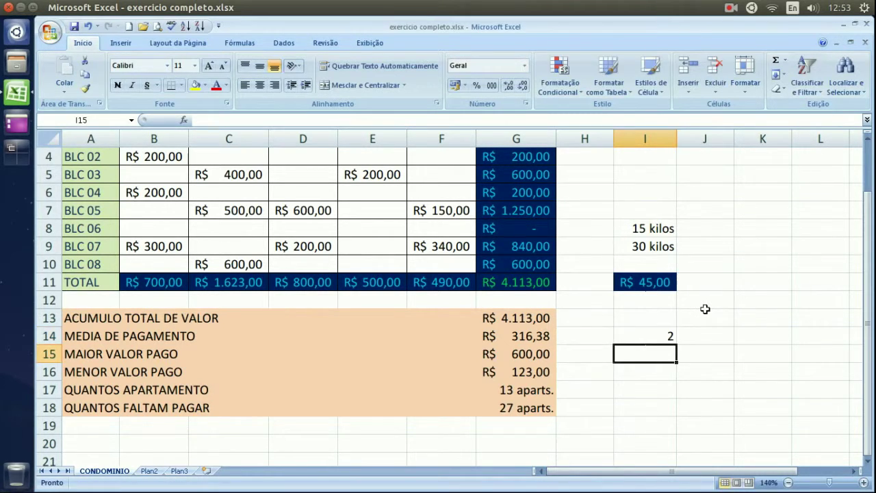
key("Up")
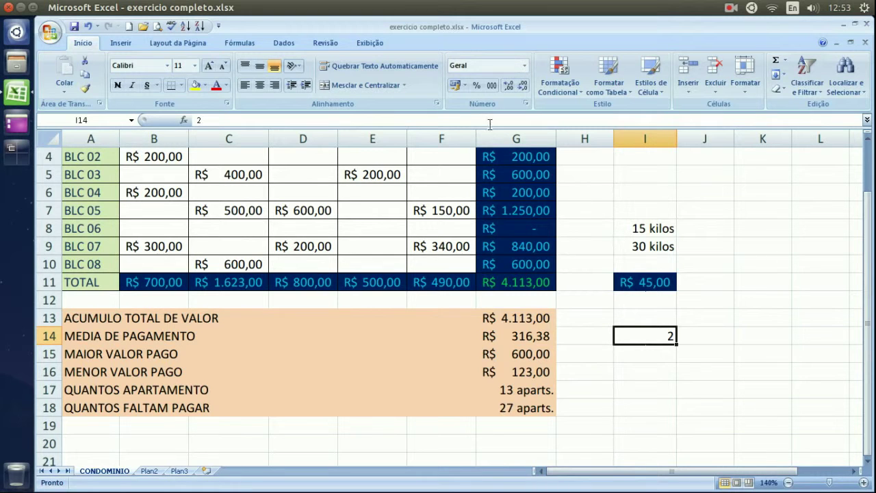
- Apply Percent Style to I14 to show 200%, then undo it back to 2
left_click(477, 87)
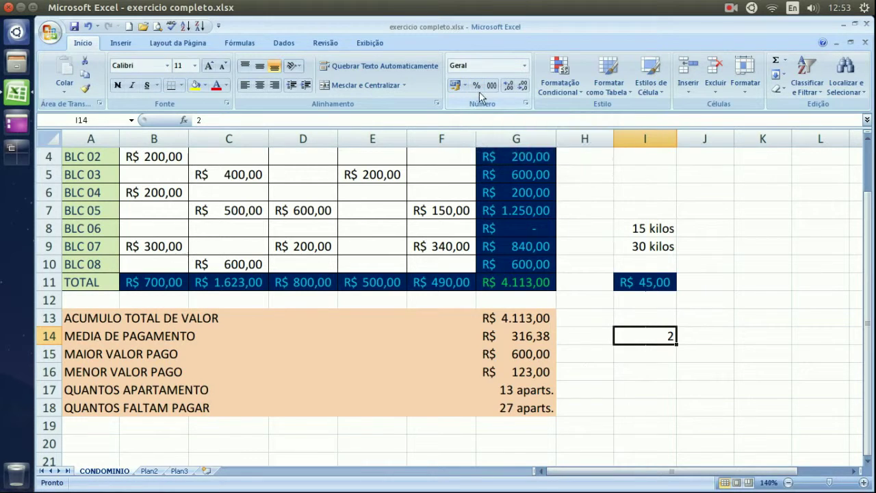
left_click(479, 86)
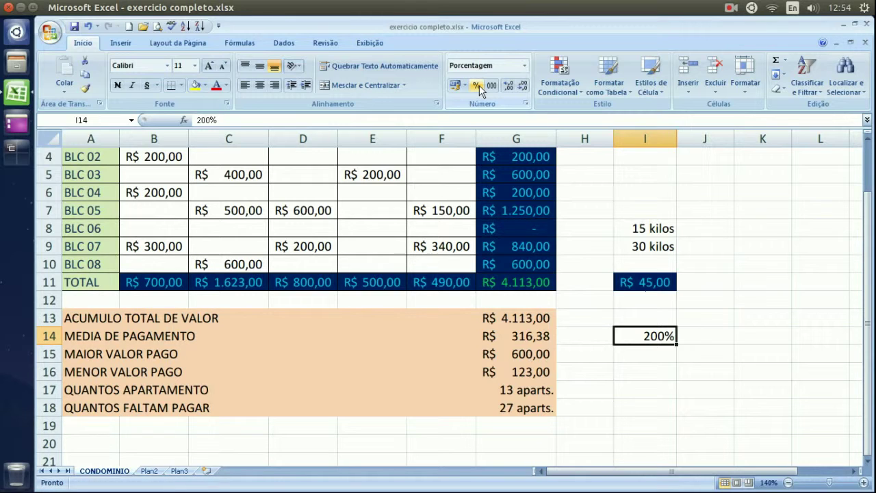
key("ctrl+z")
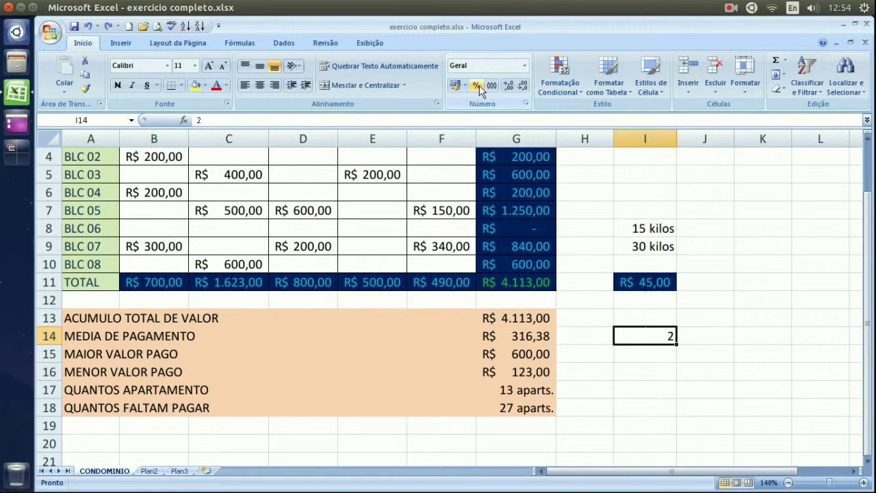
- Clear I14 and enter 0, 0,01 and 0,1 in I13:I15
key("Left")
key("Right")
key("Delete")
key("Up")
type("0")
key("Return")
type("0")
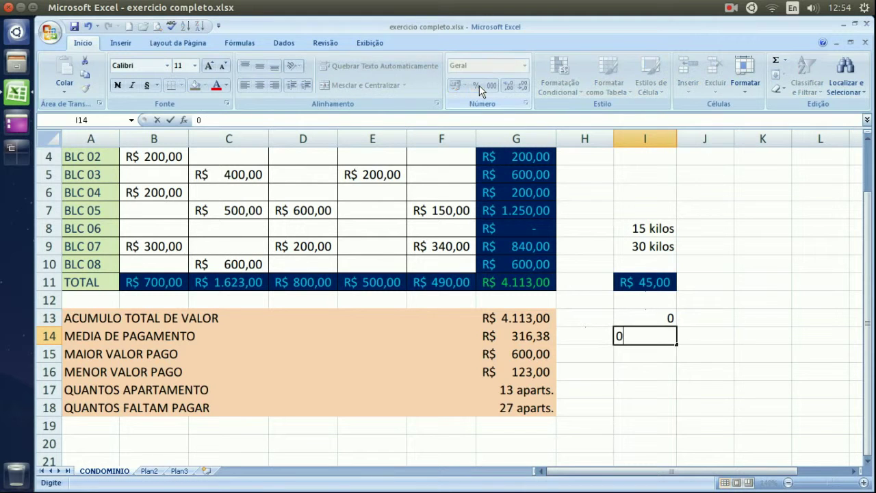
type(",01")
key("Return")
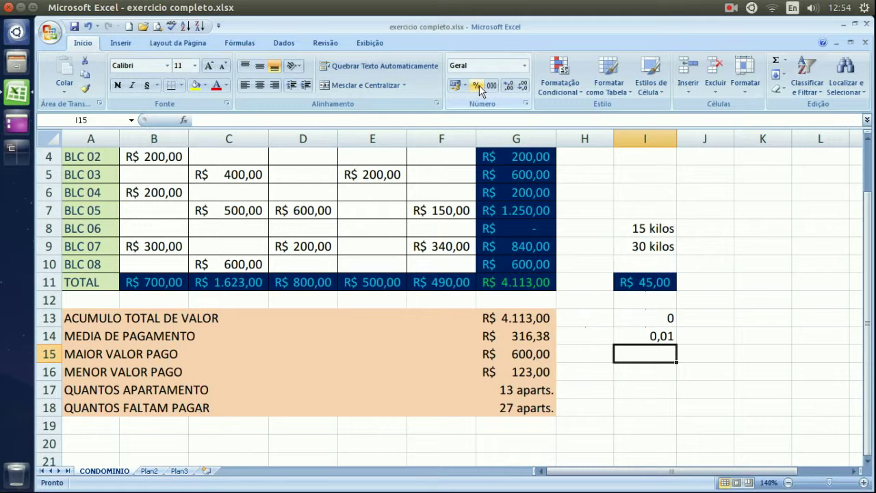
type("0")
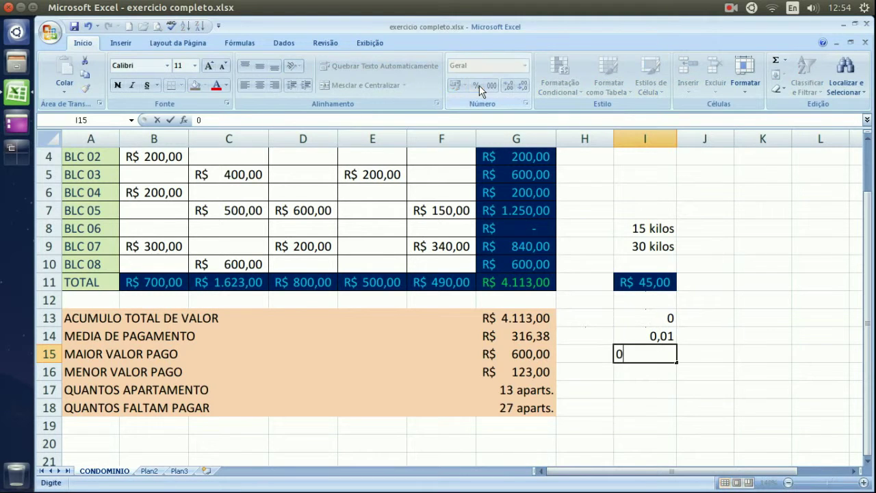
type(",1")
key("Return")
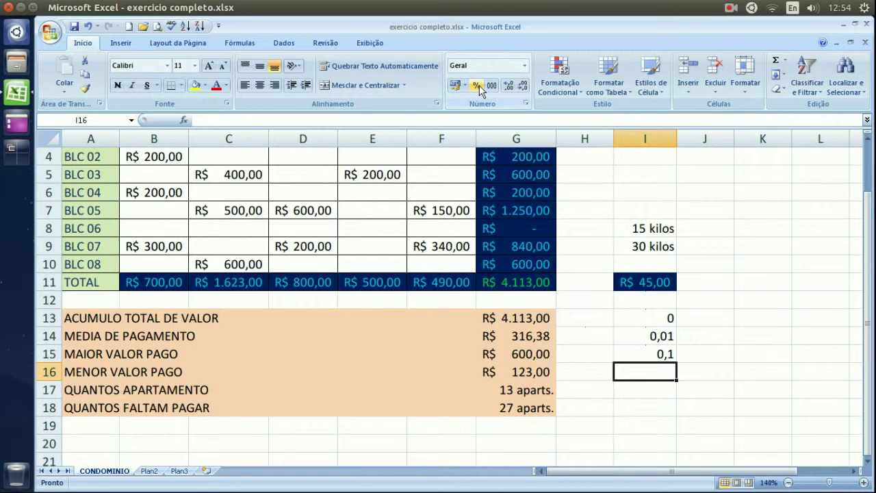
- Enter 0,5, 0,9 and 1 in I16:I18, then select I13:I18
type("0,")
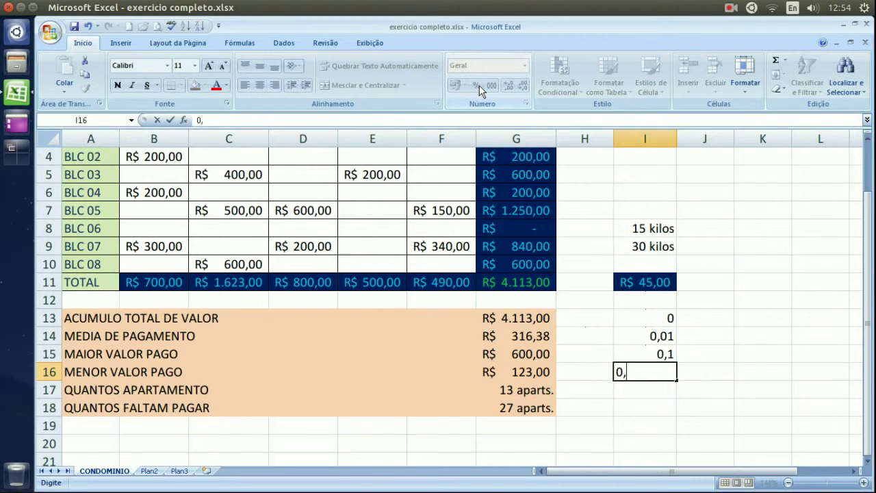
type("5")
key("Return")
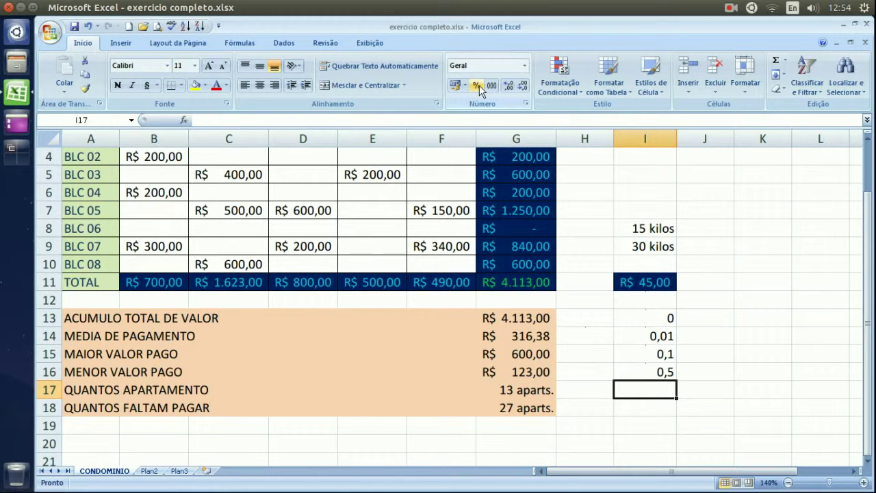
type("0,")
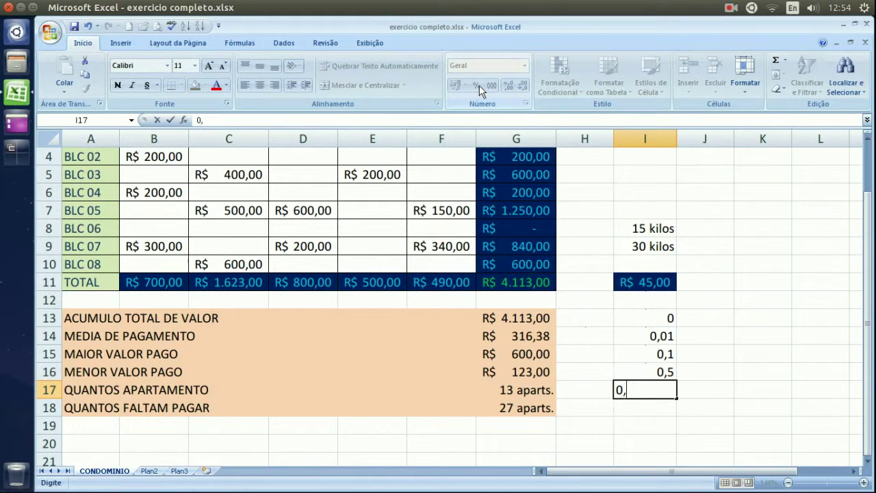
type("9")
key("Return")
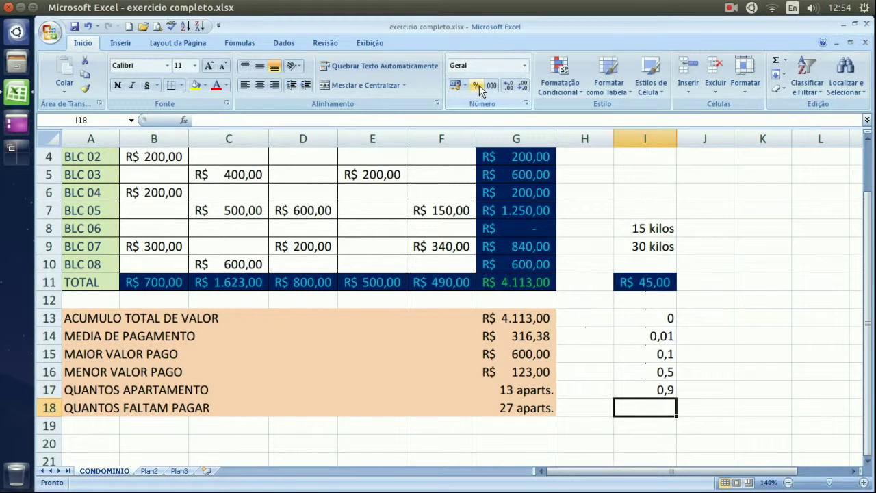
type("1")
key("Return")
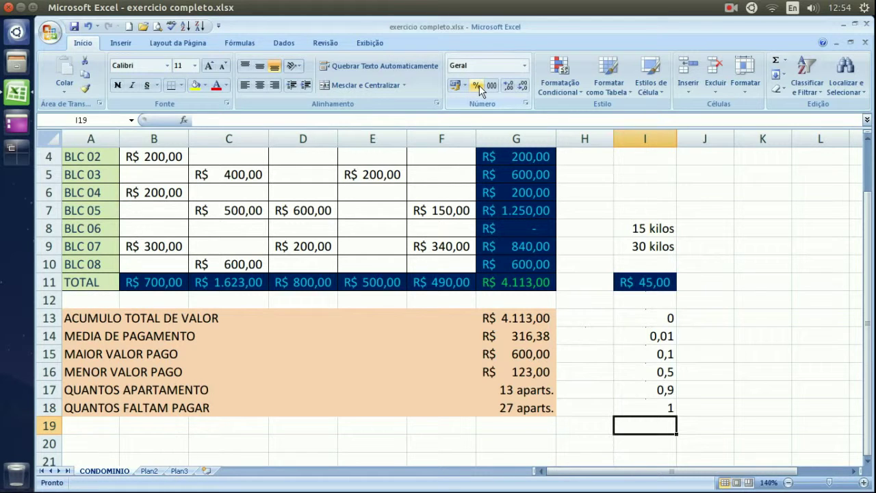
key("Up")
key("Up")
key("Up")
key("Up")
key("Up")
key("Up")
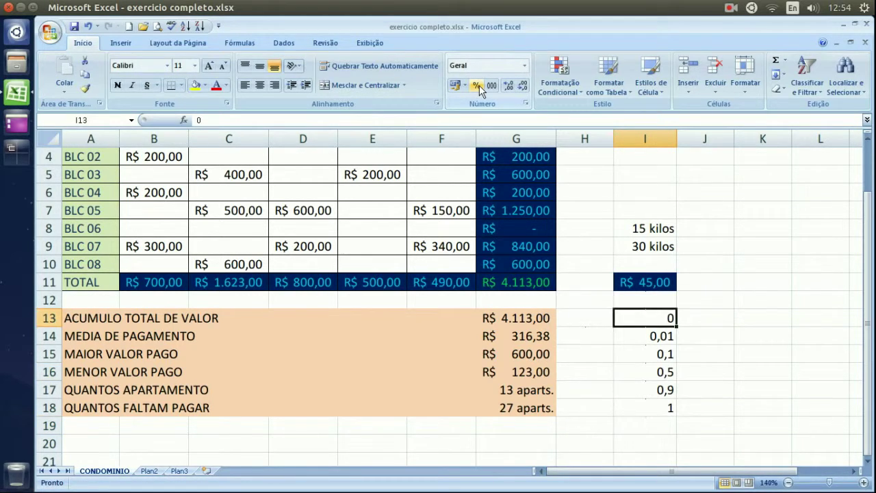
key("shift+Down")
key("shift+Down")
key("shift+Down")
key("shift+Down")
key("shift+Down")
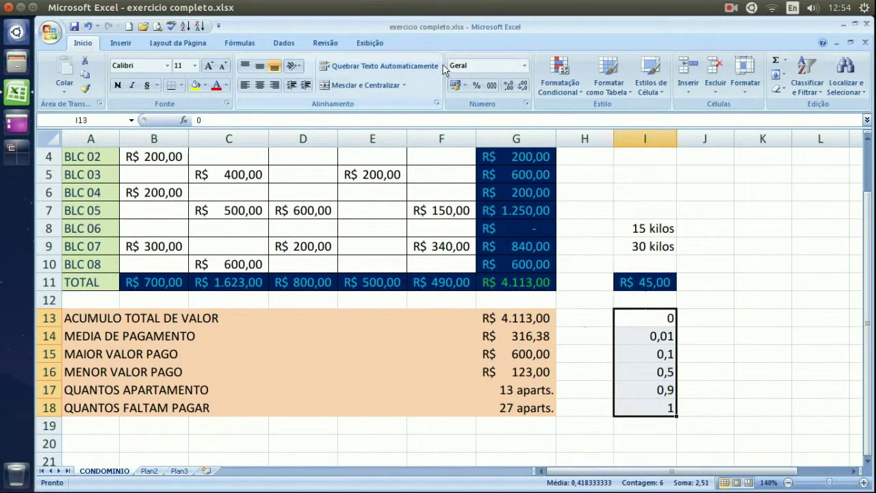
- Format I13:I18 as percentages (0% to 100%), then delete their values
left_click(477, 87)
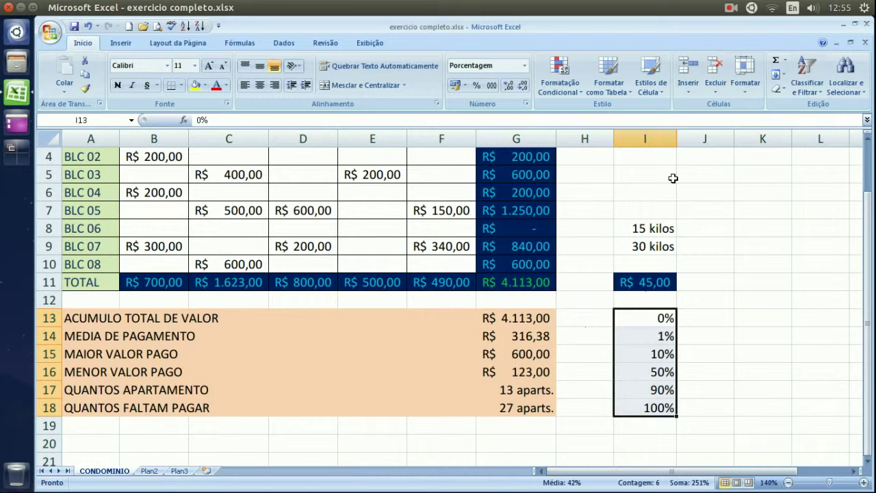
key("Delete")
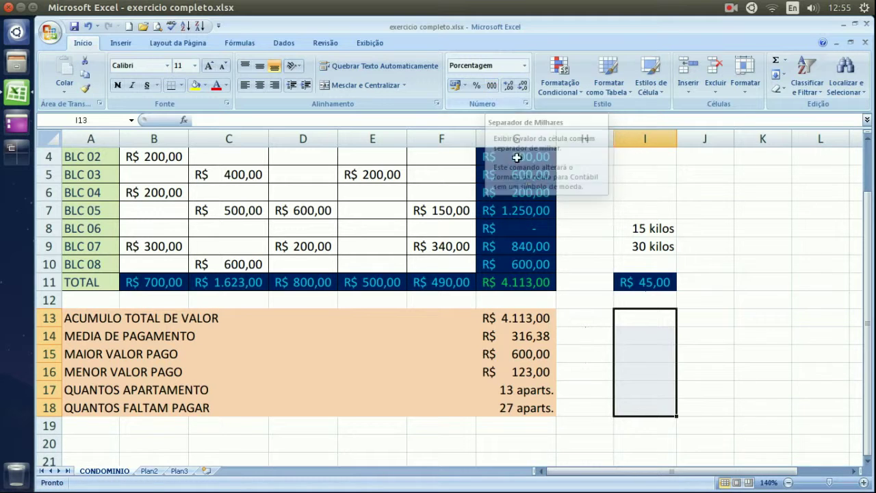
left_click(647, 341)
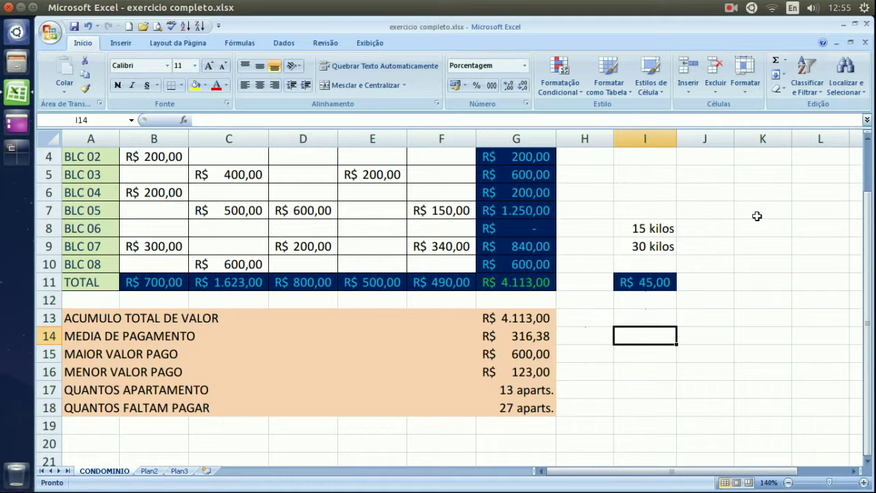
- Enter 1298678 in I14, where it displays as 1298678%
type("129")
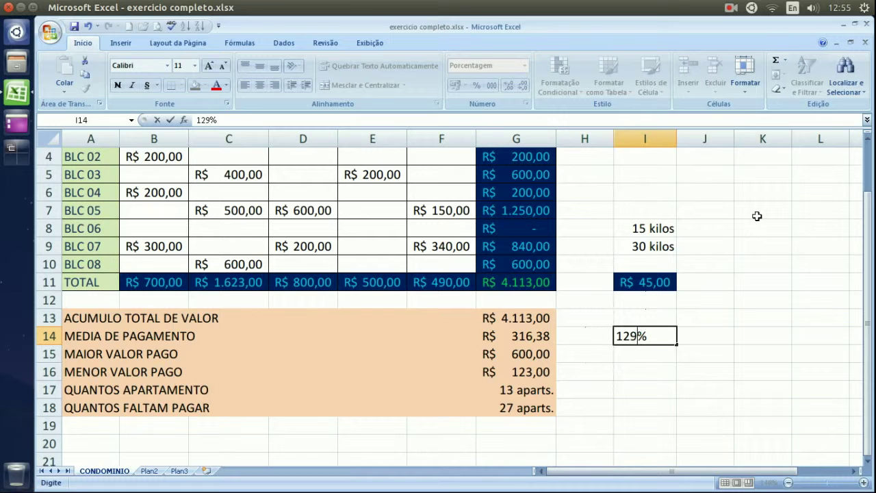
type("86")
type("78")
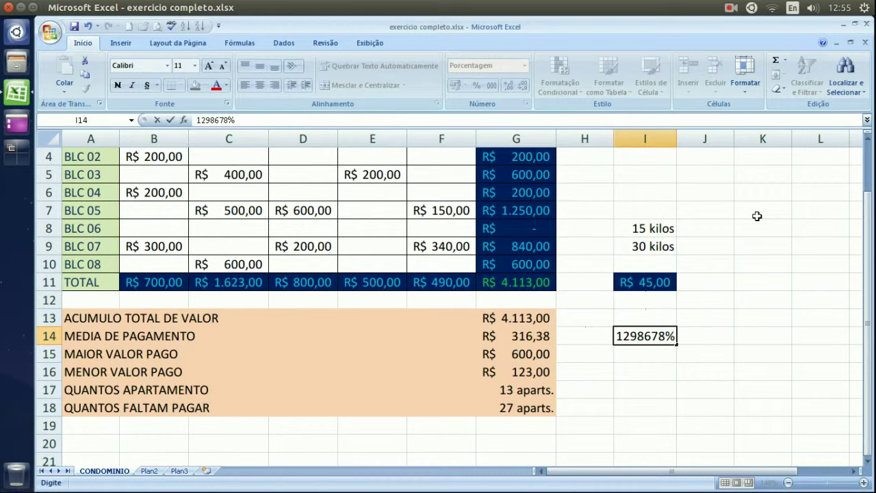
key("Return")
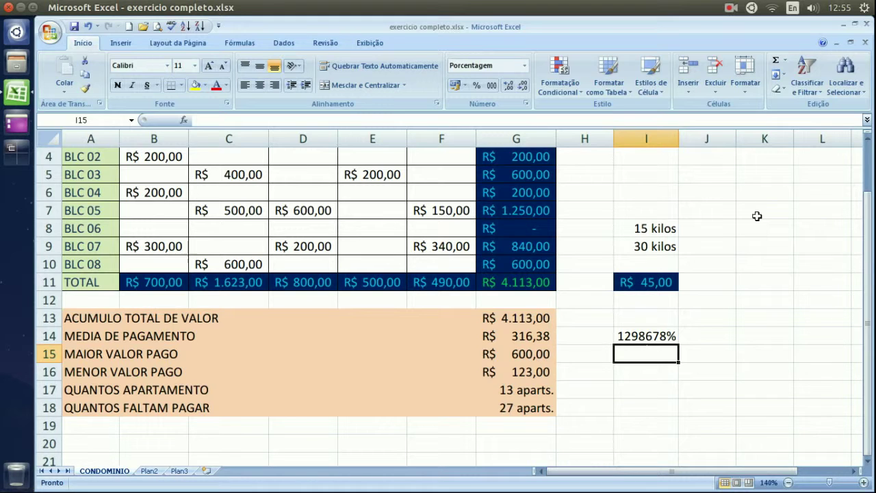
key("Up")
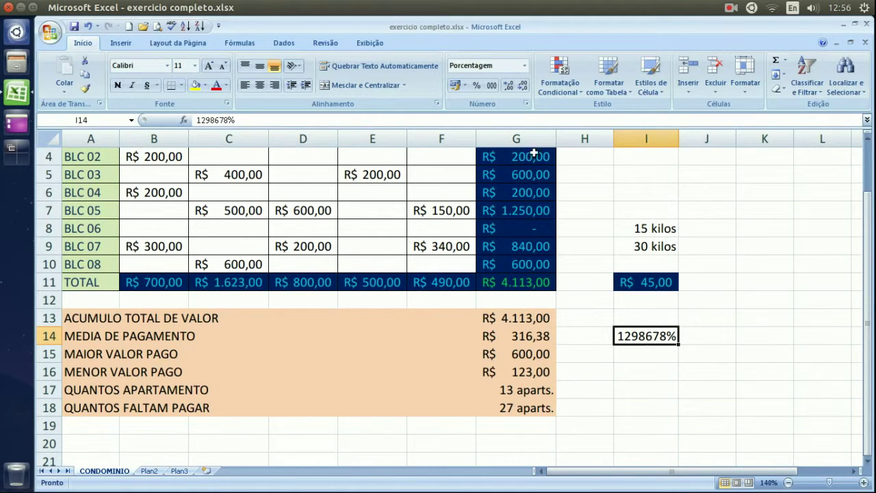
- Apply the thousands separator style to I14 so it reads 12.986,78
left_click(492, 85)
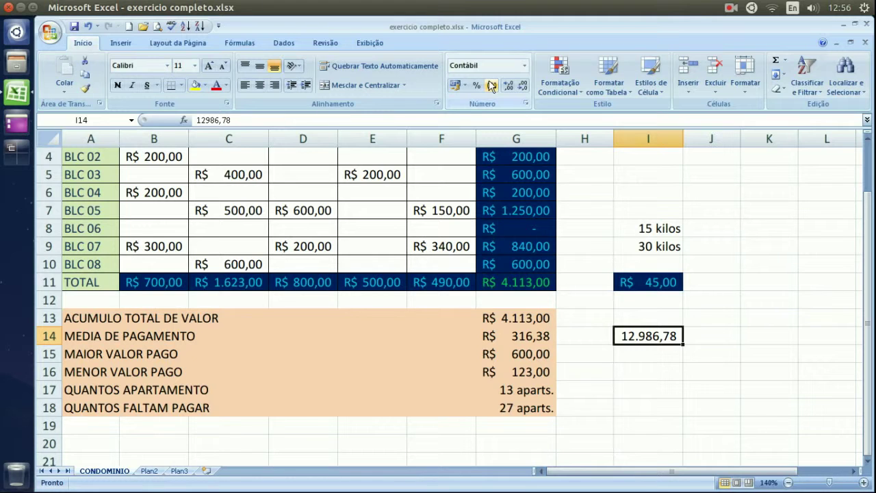
key("Down")
key("Down")
key("Down")
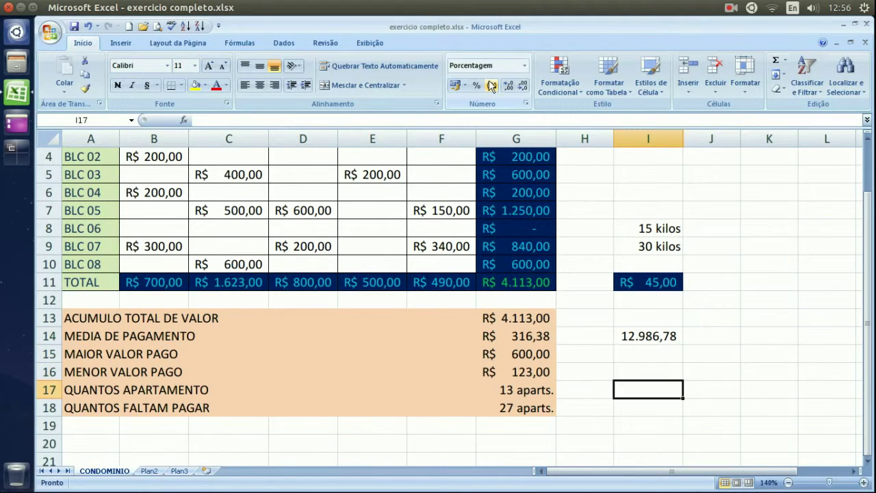
key("Left")
key("Down")
key("Down")
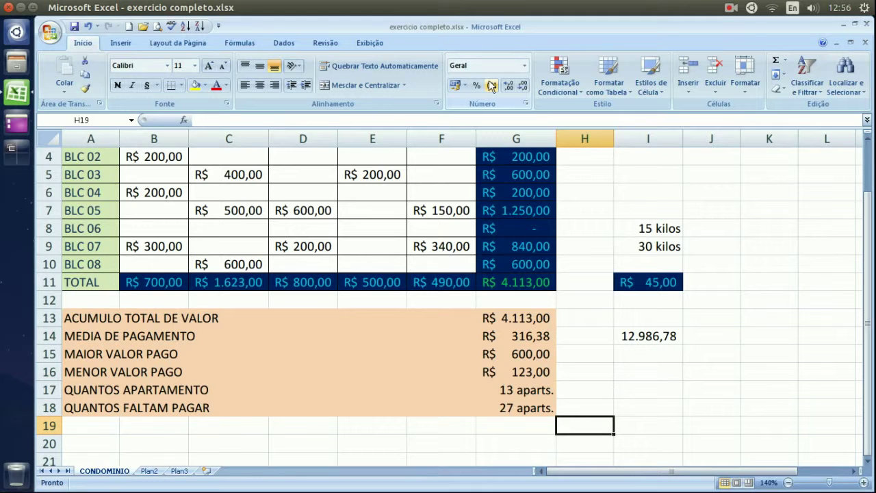
- Enter 1234987 in H19 and format it with thousands separators as 1.234.987,00
type("1234")
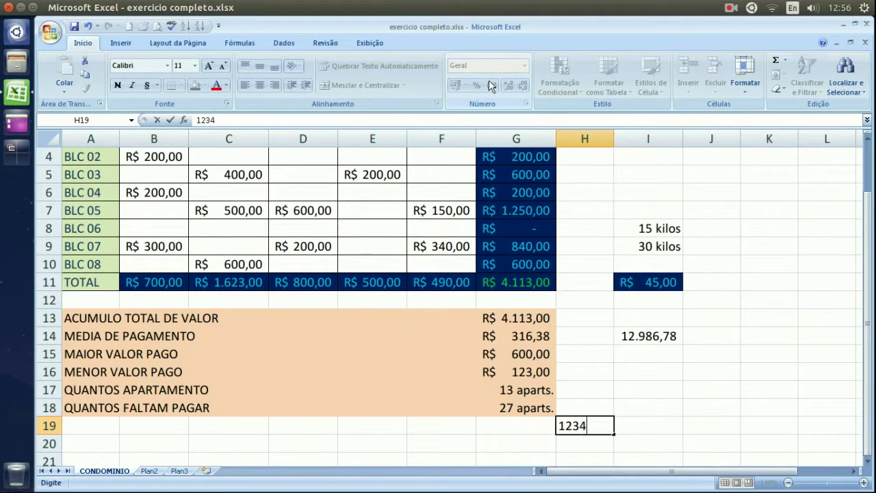
type("987")
key("Return")
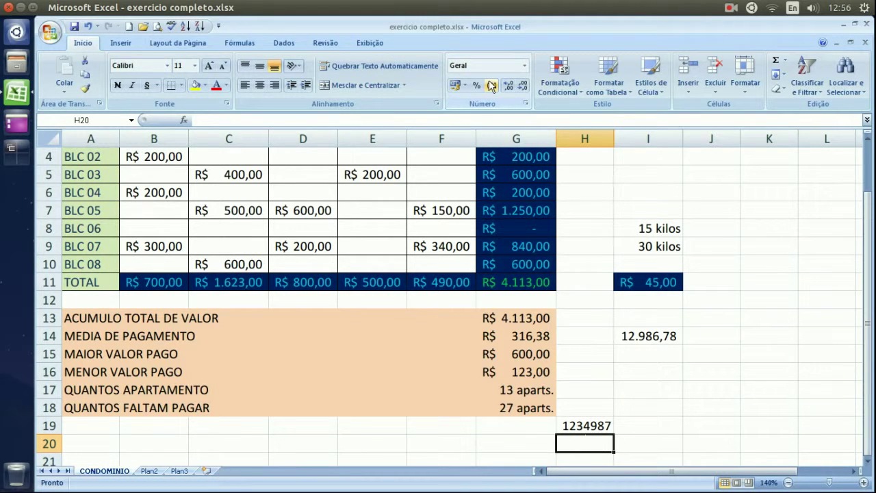
key("Up")
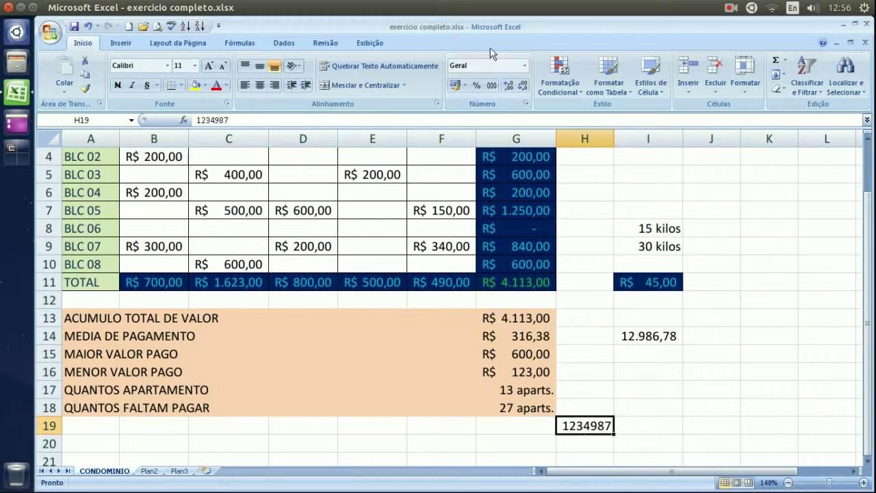
left_click(491, 85)
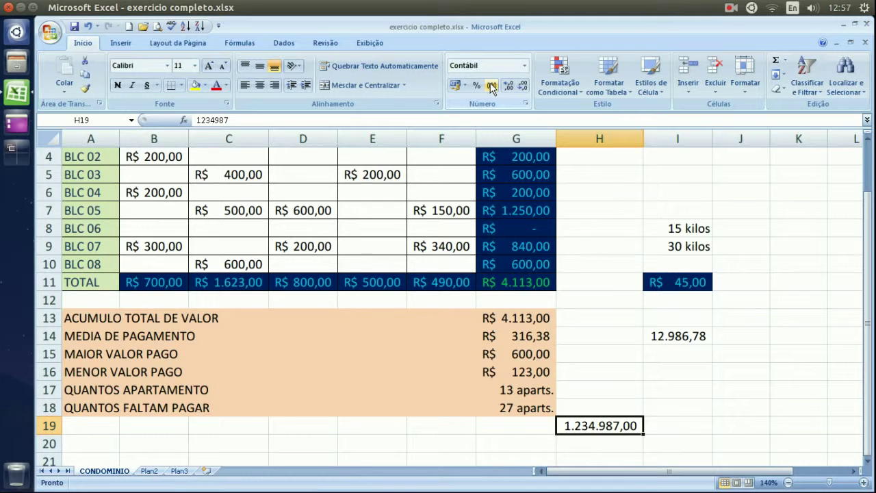
key("Up")
key("Up")
key("Up")
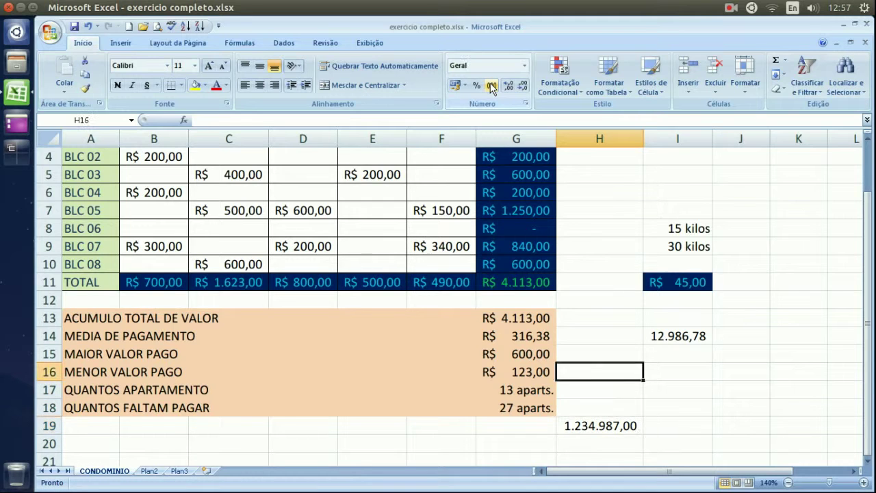
key("Up")
key("Up")
key("Up")
key("Up")
key("Up")
key("Up")
key("Right")
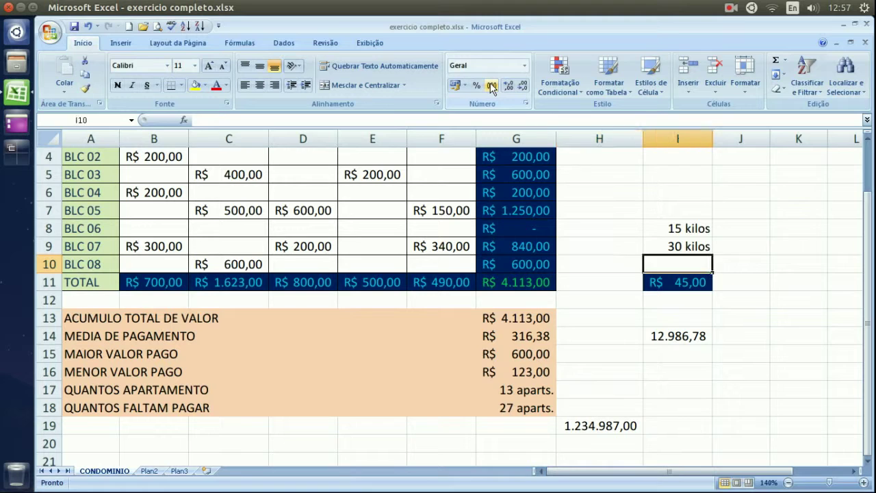
key("Up")
key("Up")
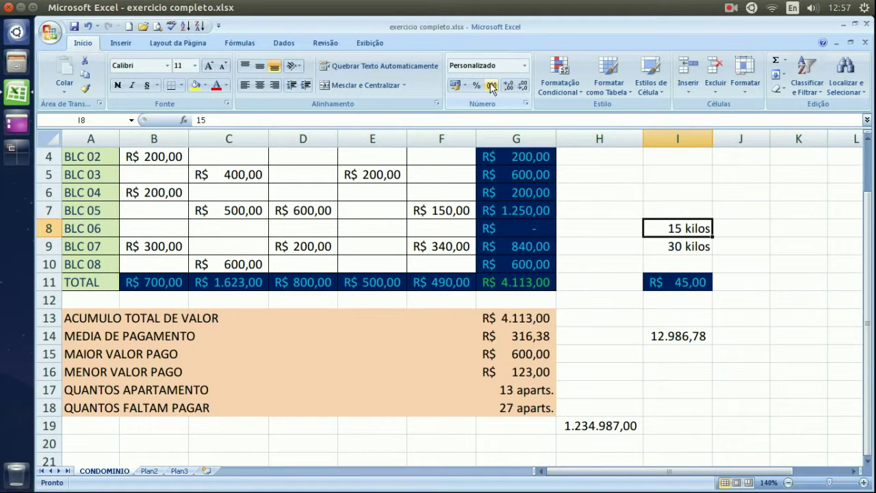
- Add four decimal places to I14, then remove four to return to 12.986,78
left_click(677, 336)
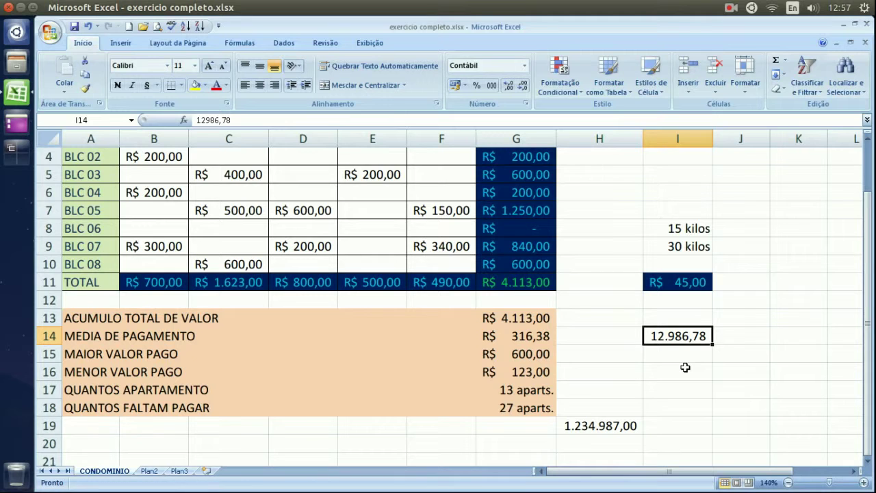
left_click(510, 85)
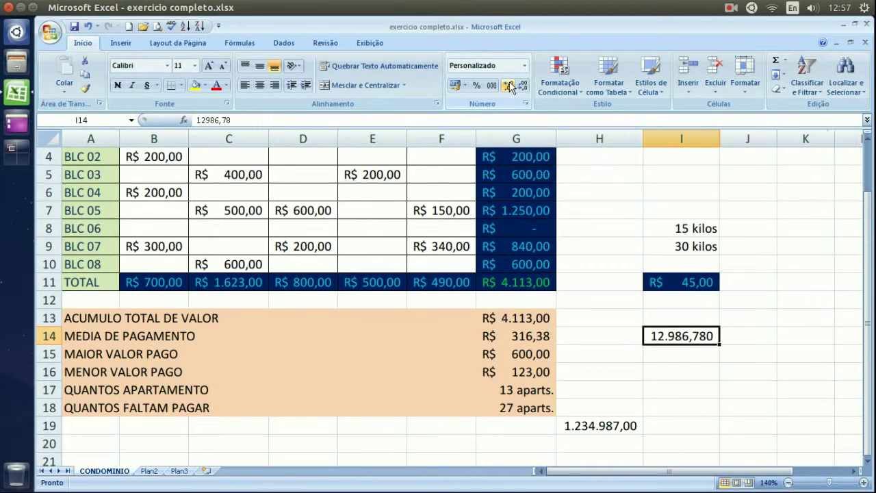
left_click(509, 86)
left_click(509, 86)
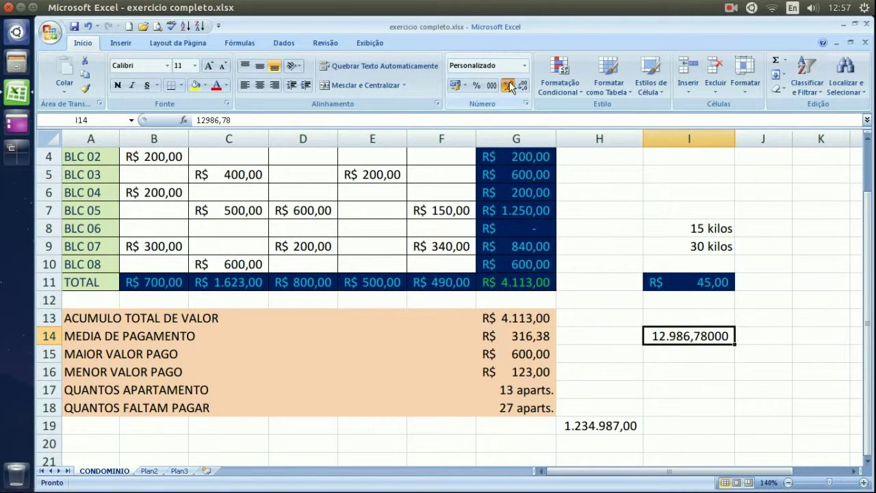
left_click(510, 86)
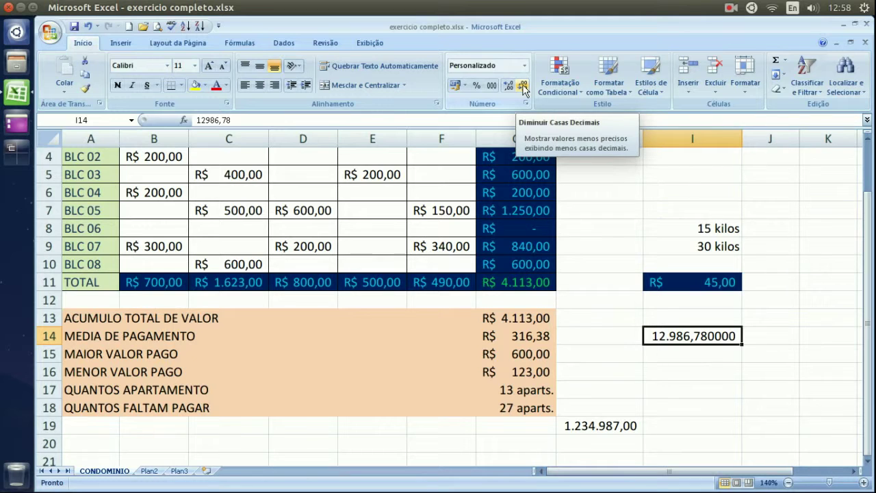
left_click(524, 89)
left_click(524, 89)
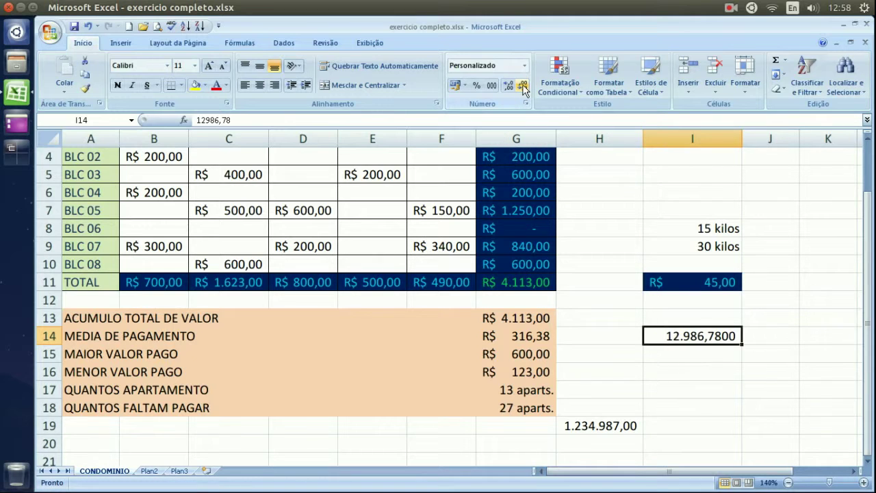
left_click(524, 89)
left_click(524, 89)
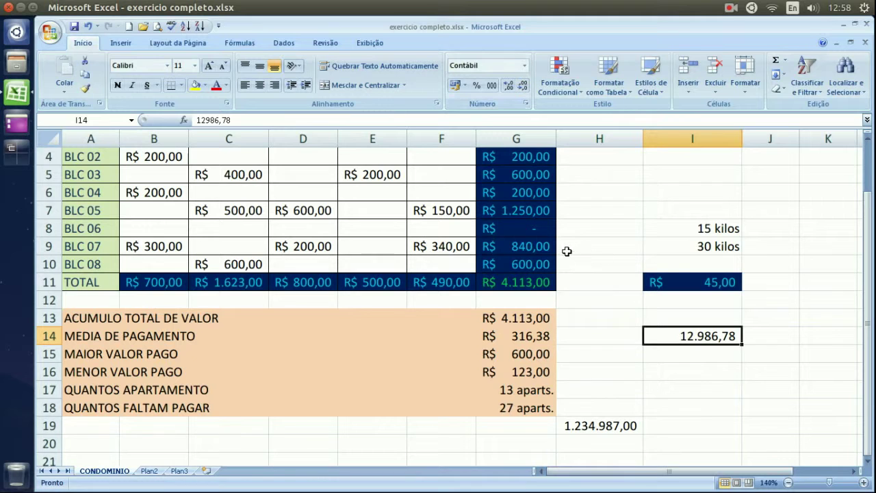
- Enter 12,678543 in cell I5 and reselect it
left_click(675, 179)
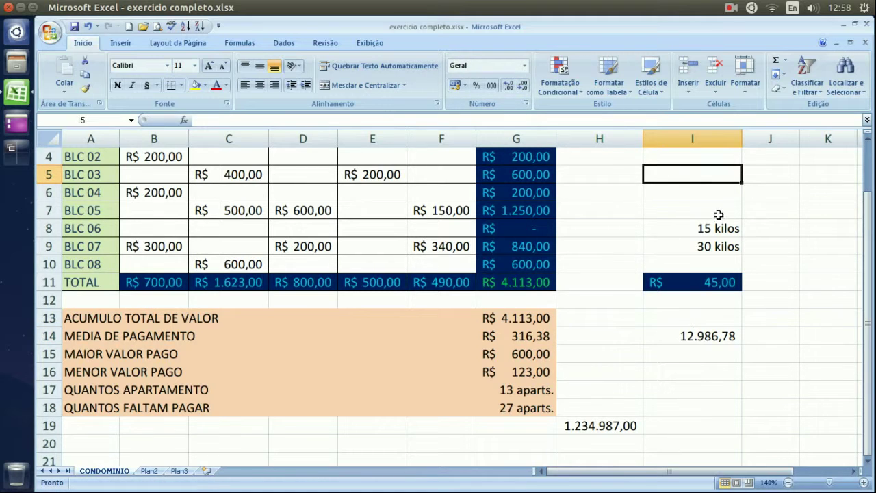
type("1")
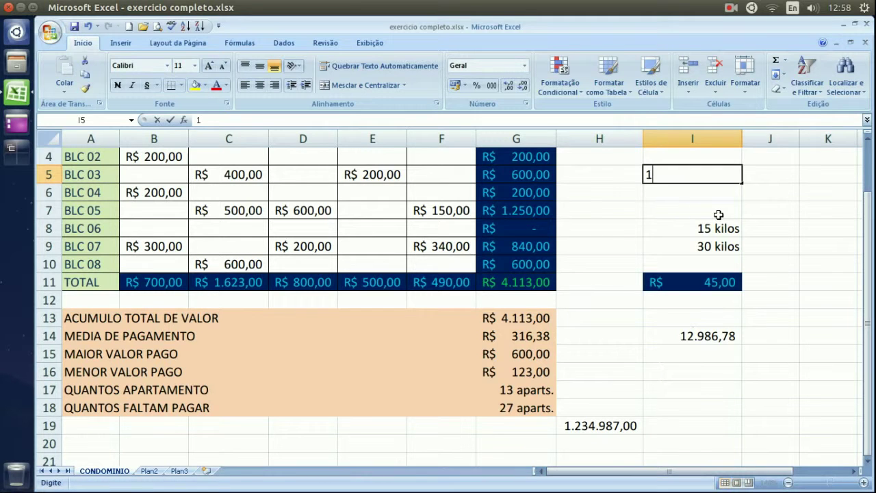
type("2,")
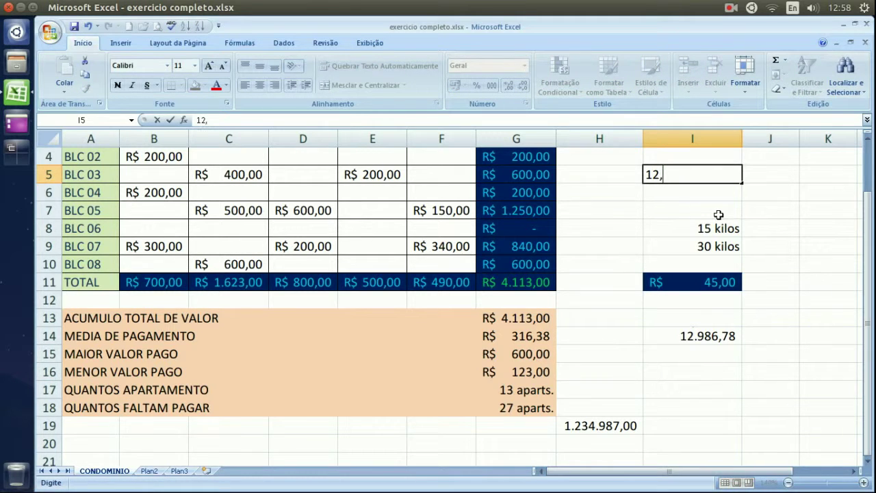
type("678543")
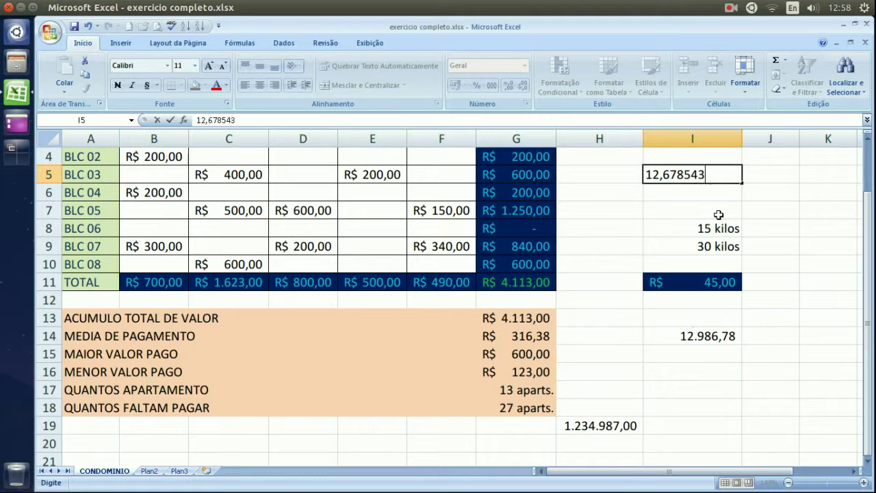
key("Return")
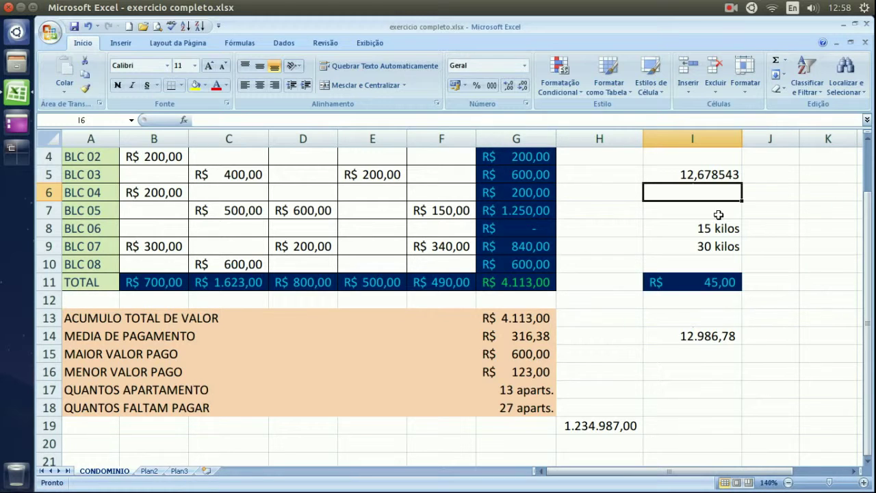
left_click(677, 176)
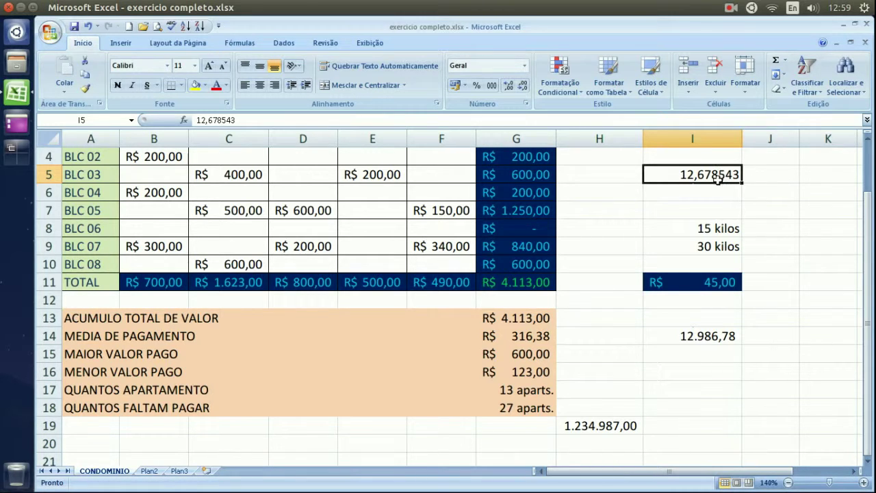
- Remove three decimal places from I5 so 12,678543 displays as 12,679
left_click(524, 85)
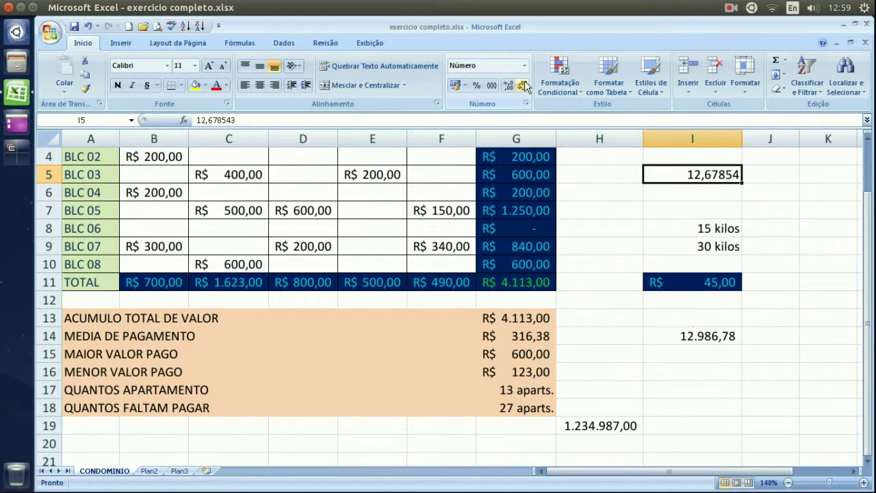
left_click(524, 85)
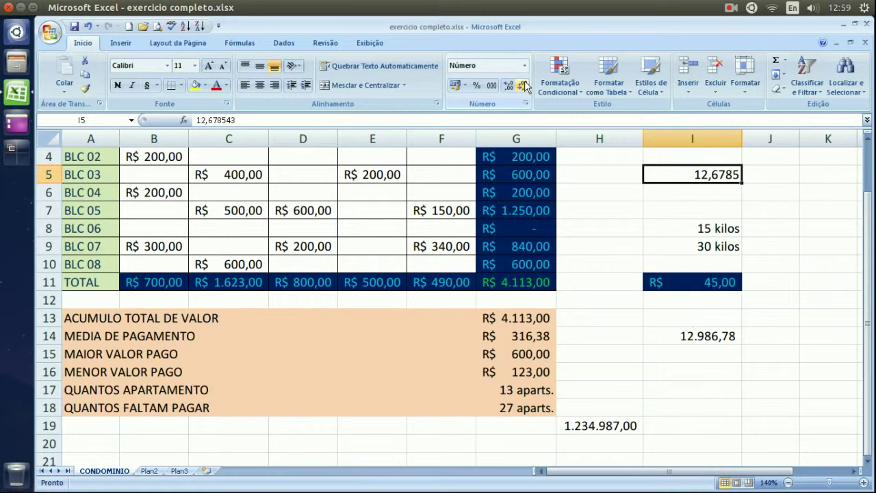
left_click(524, 85)
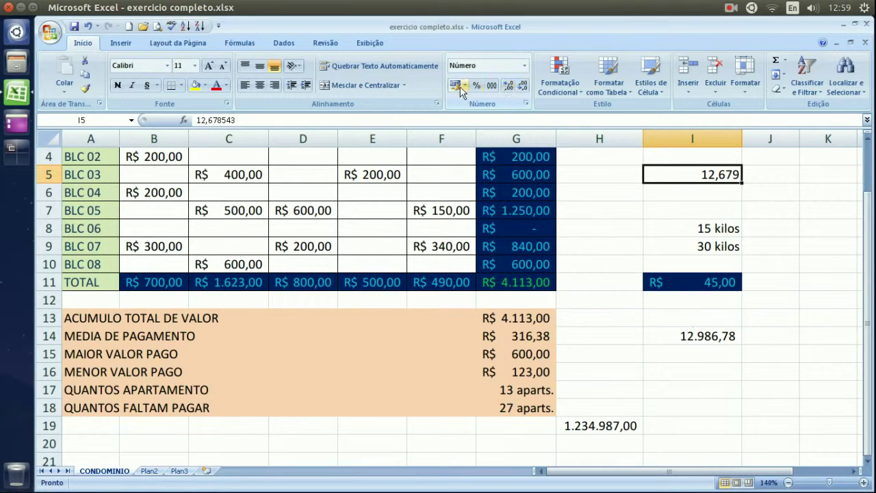
- Apply the Fração number format to I5 so it shows 12 2/3, then select I7
left_click(525, 67)
scroll(531, 182, "down", 1)
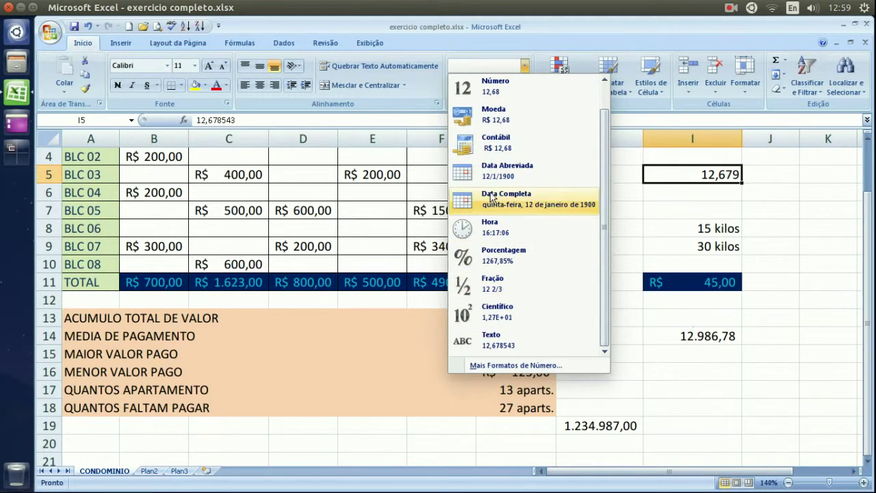
left_click(495, 284)
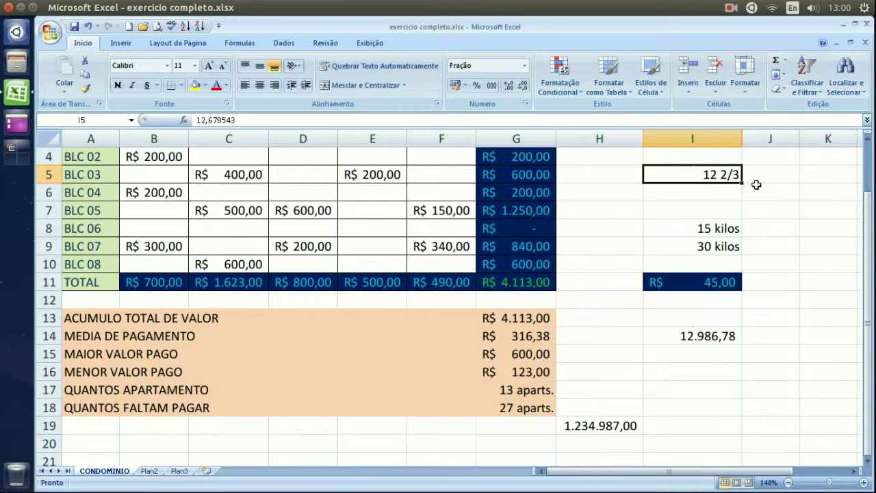
left_click(523, 64)
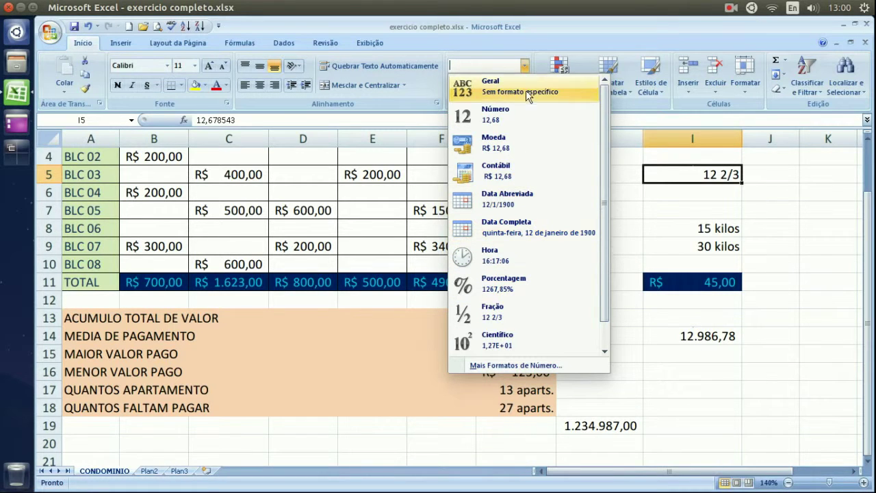
left_click(526, 70)
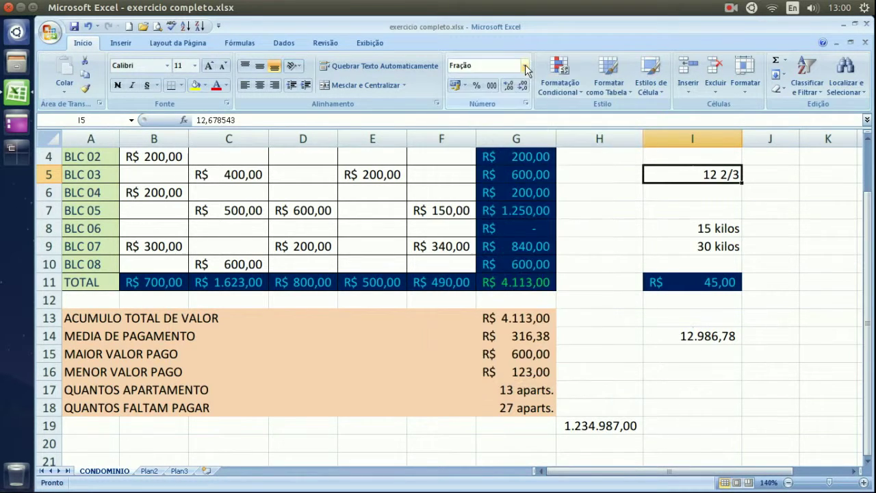
left_click(655, 211)
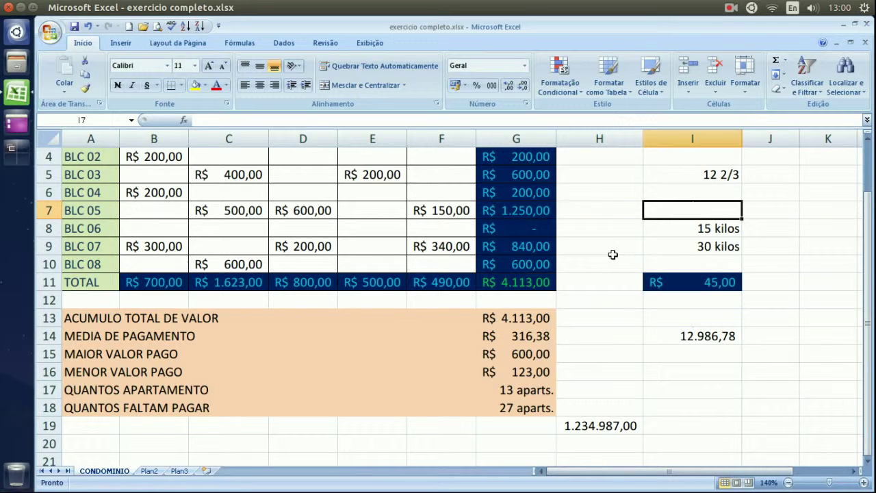
- Scroll up to row 1 with the PLANILHA DE CONTROLE DE CONDOMINIO title
scroll(613, 255, "up", 1)
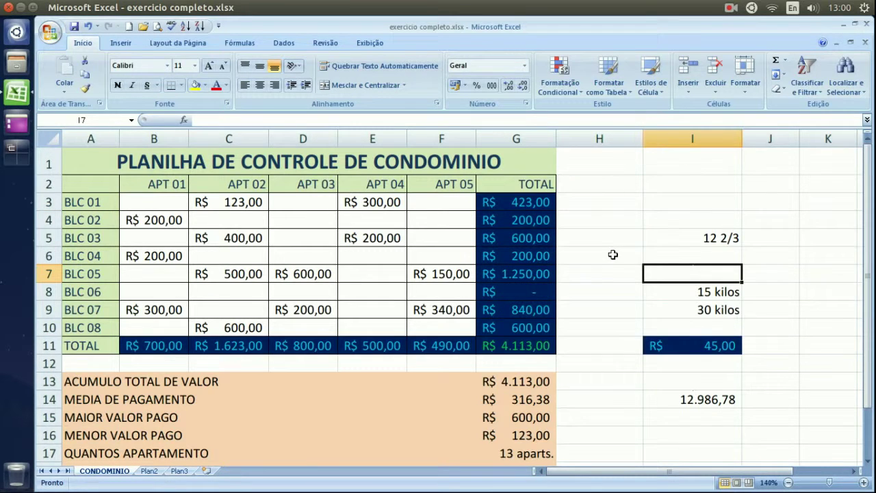